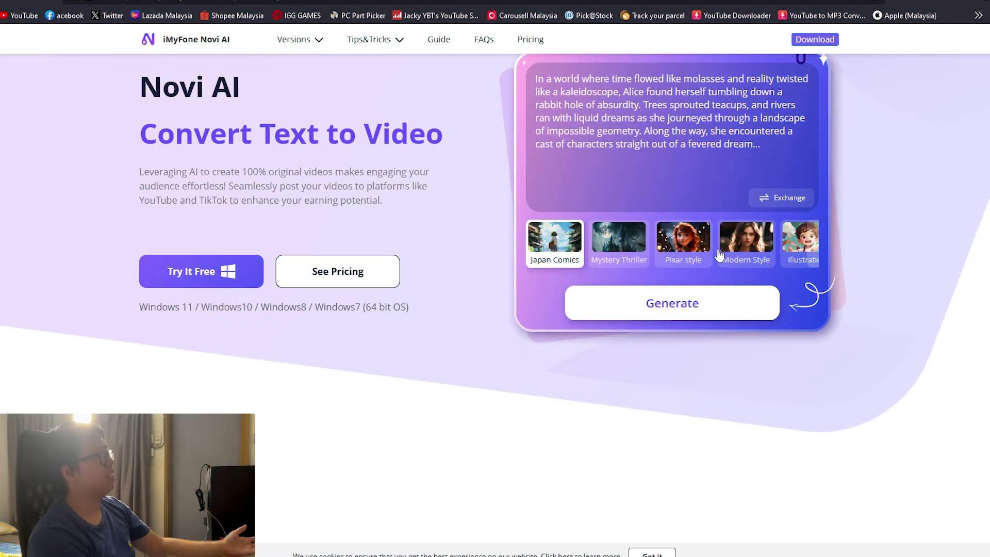
Scroll through the Novi AI web page's feature and usage-scenario sections.
scroll(618, 263, up, 2)
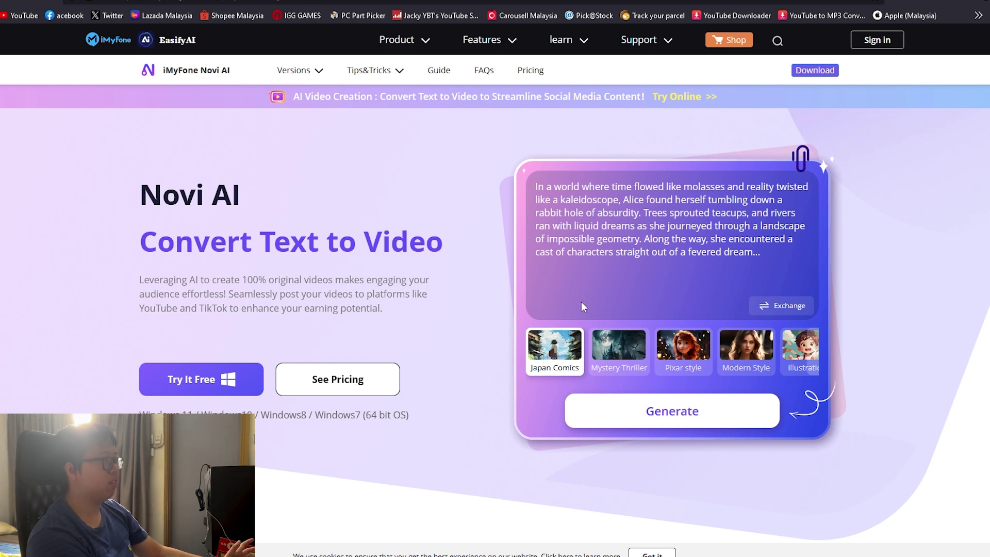
scroll(582, 306, down, 1)
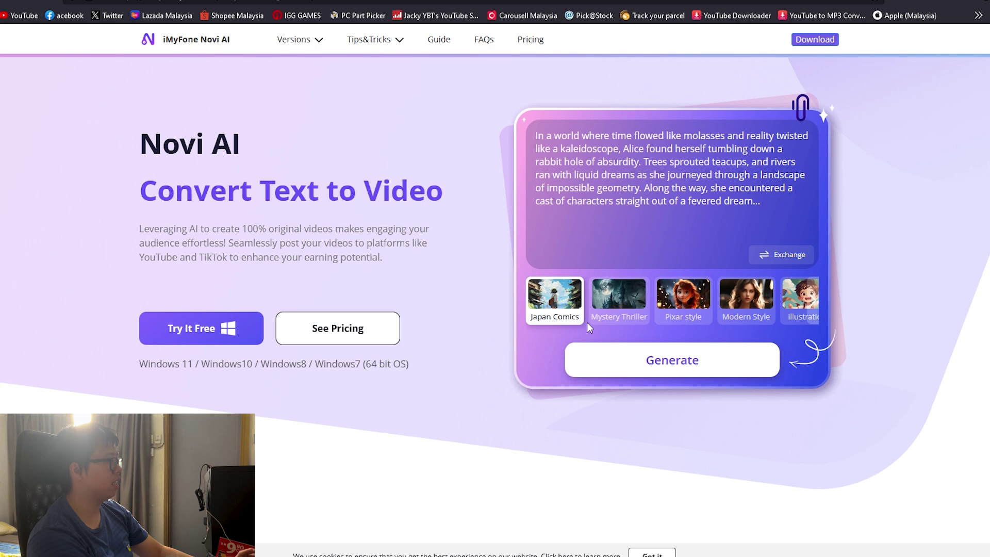
scroll(423, 298, down, 8)
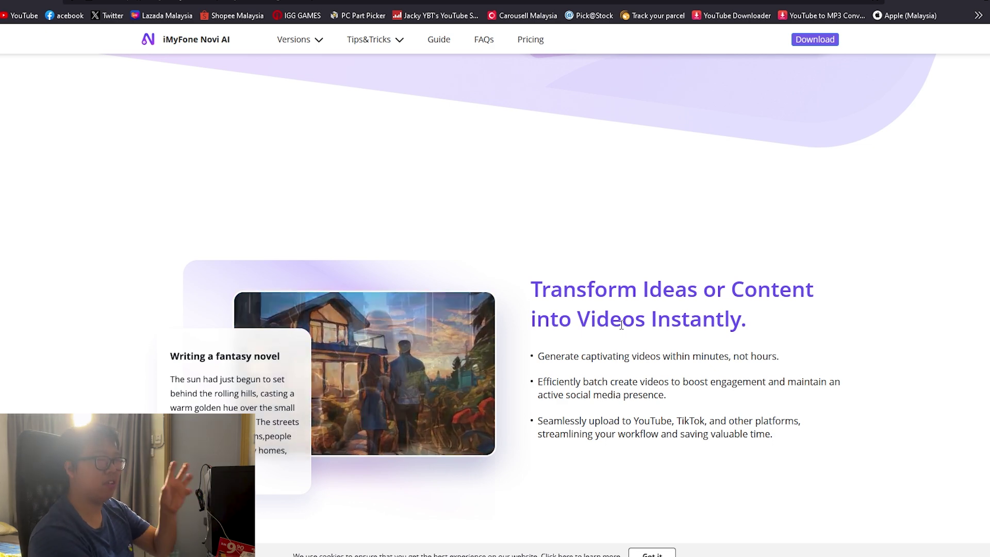
scroll(621, 324, down, 1)
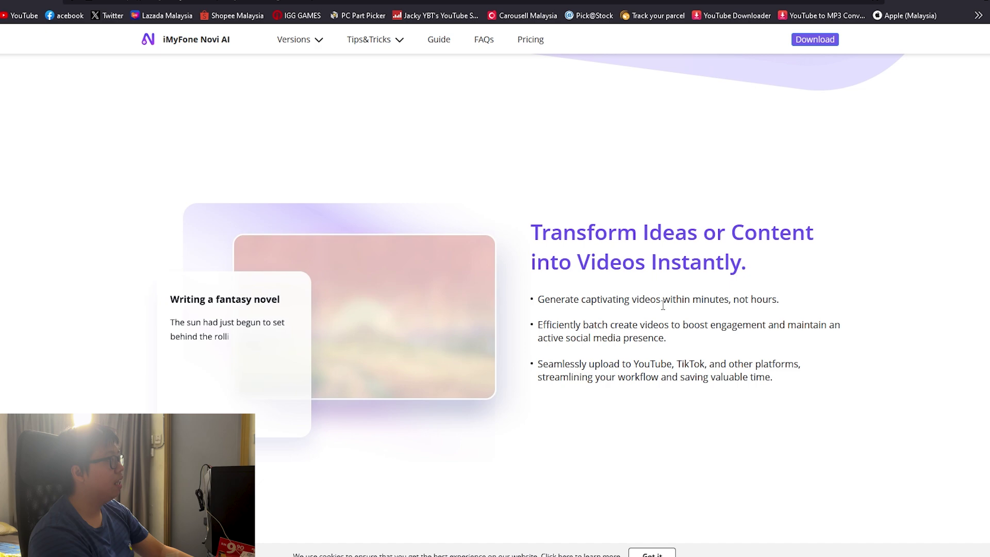
scroll(662, 307, down, 3)
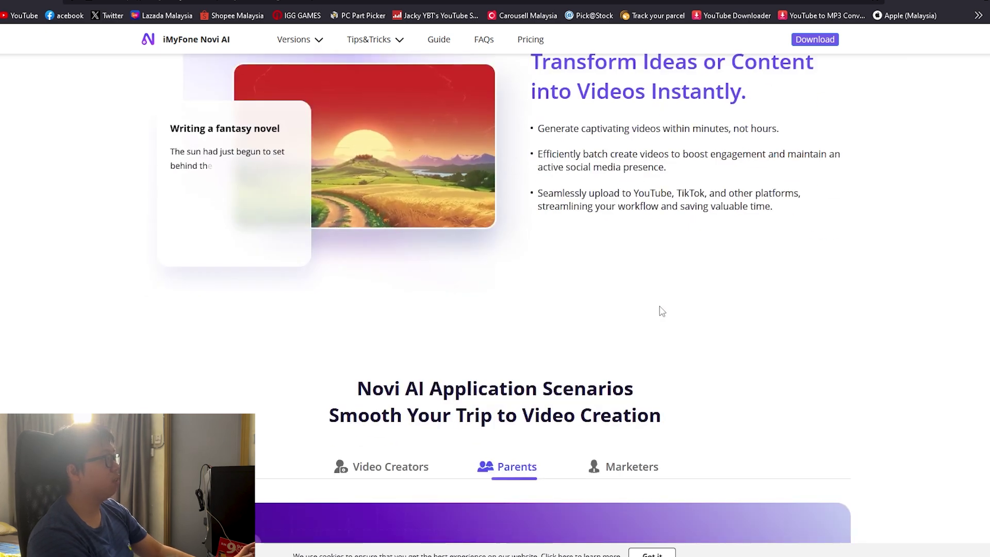
scroll(660, 305, down, 3)
scroll(491, 223, down, 2)
scroll(493, 223, up, 2)
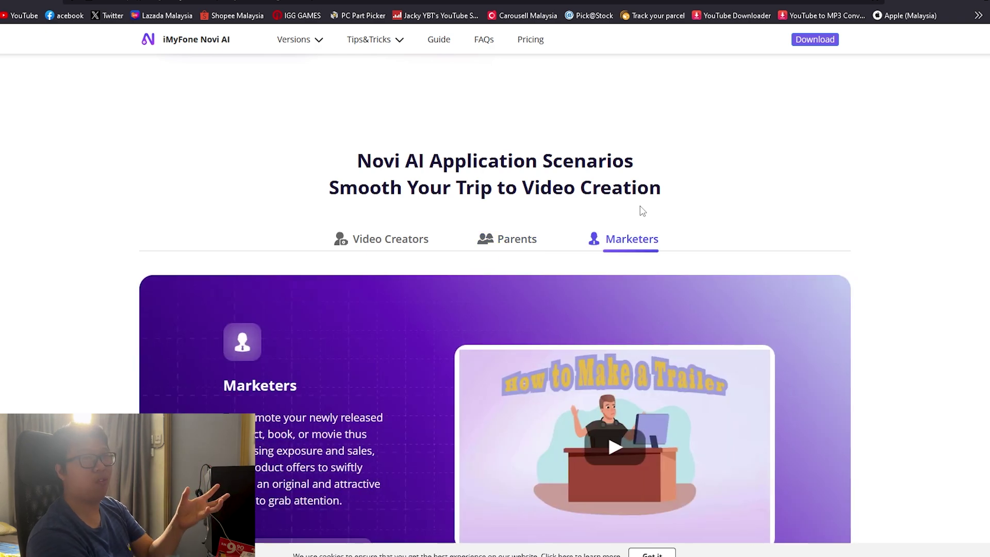
scroll(643, 211, down, 1)
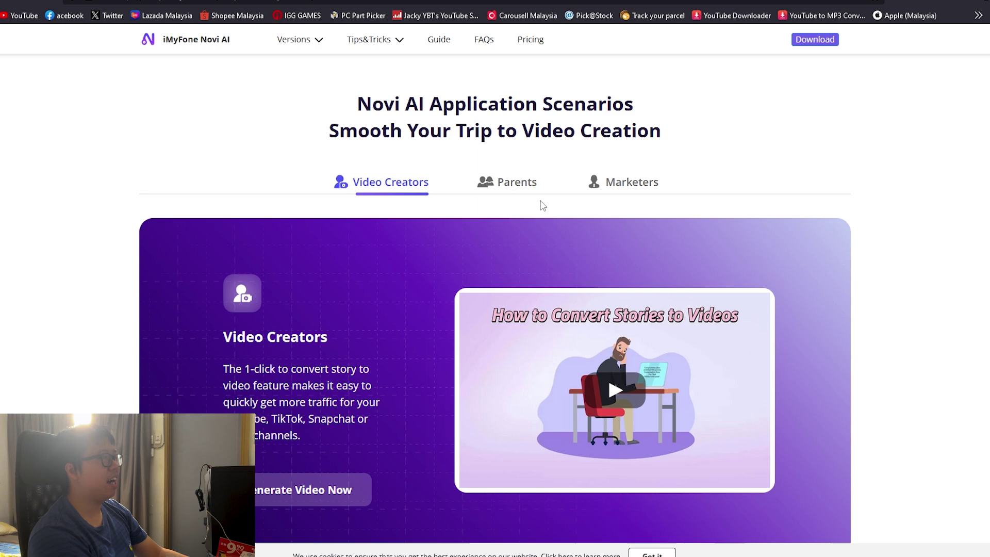
scroll(539, 204, down, 10)
scroll(541, 145, down, 15)
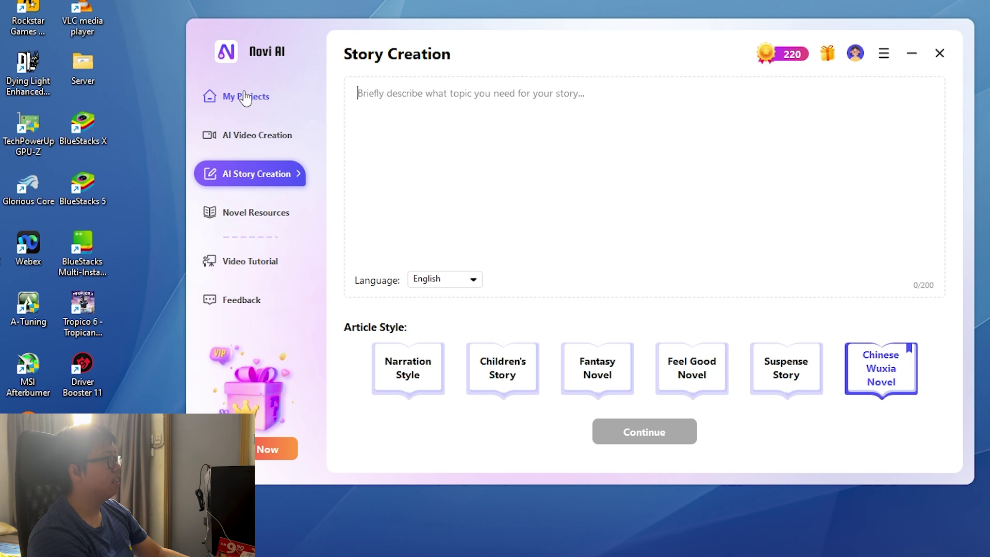
Go back to the My Projects home page showing the six sample videos.
click(246, 97)
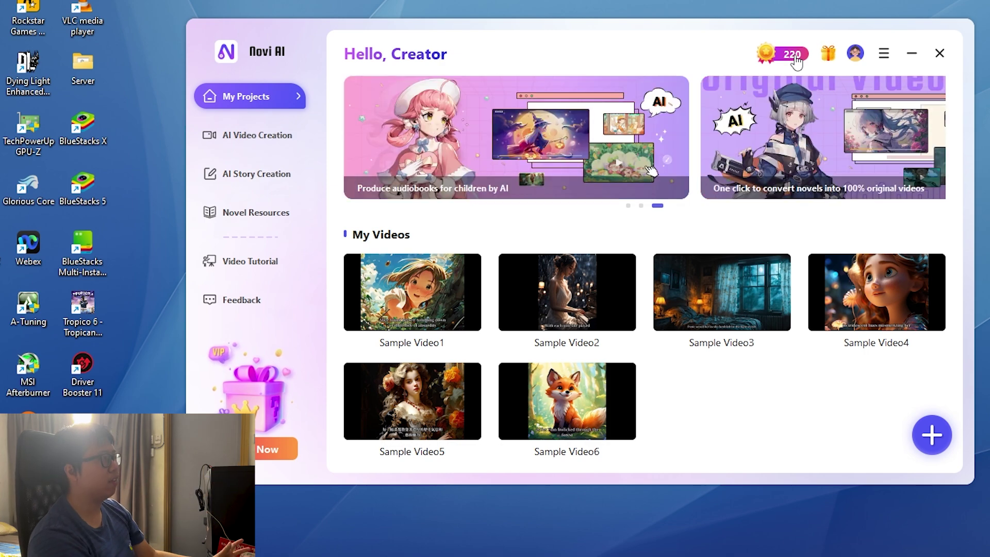
Review the coin recharge and VIP plan prices, then close them and open AI Video Creation.
click(796, 57)
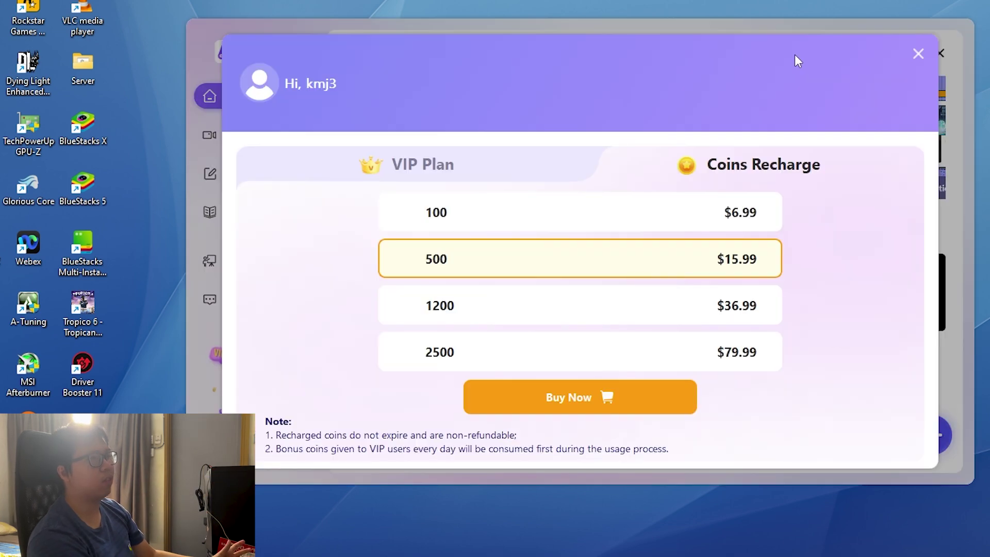
click(445, 170)
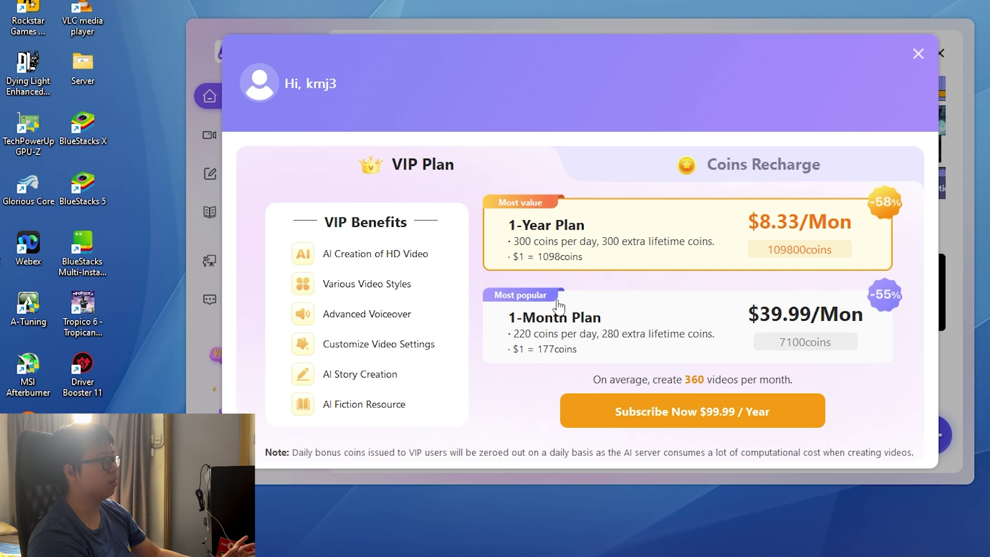
key(Escape)
click(261, 135)
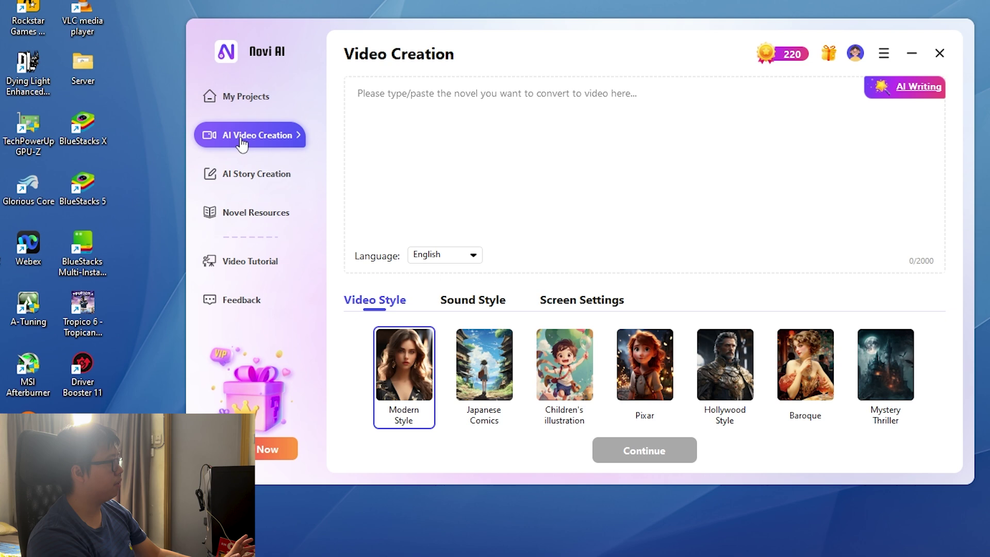
click(273, 177)
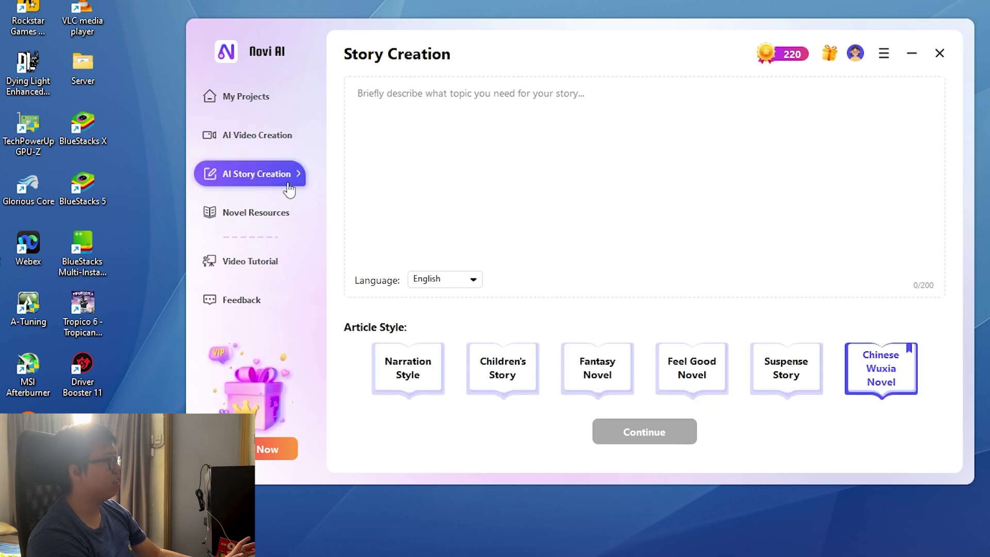
click(271, 220)
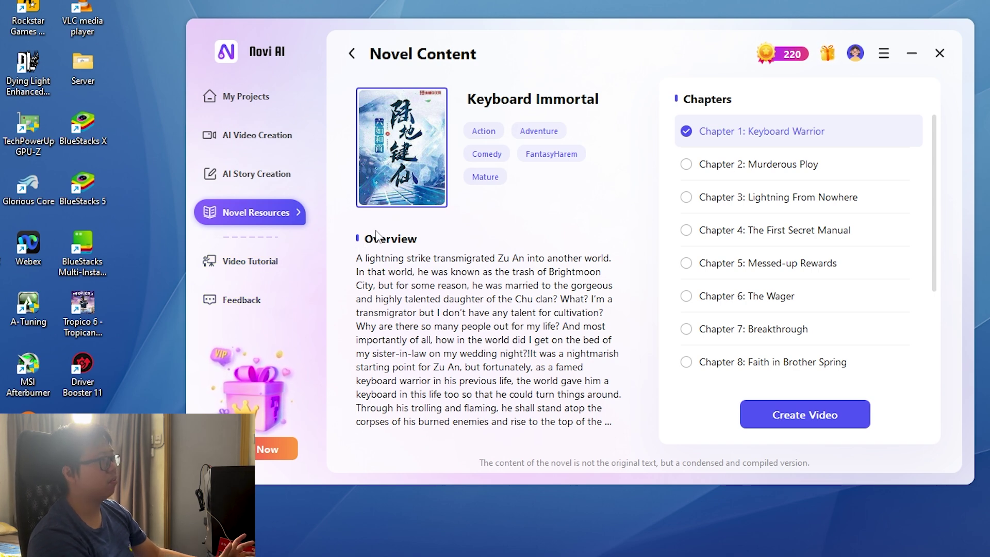
click(260, 108)
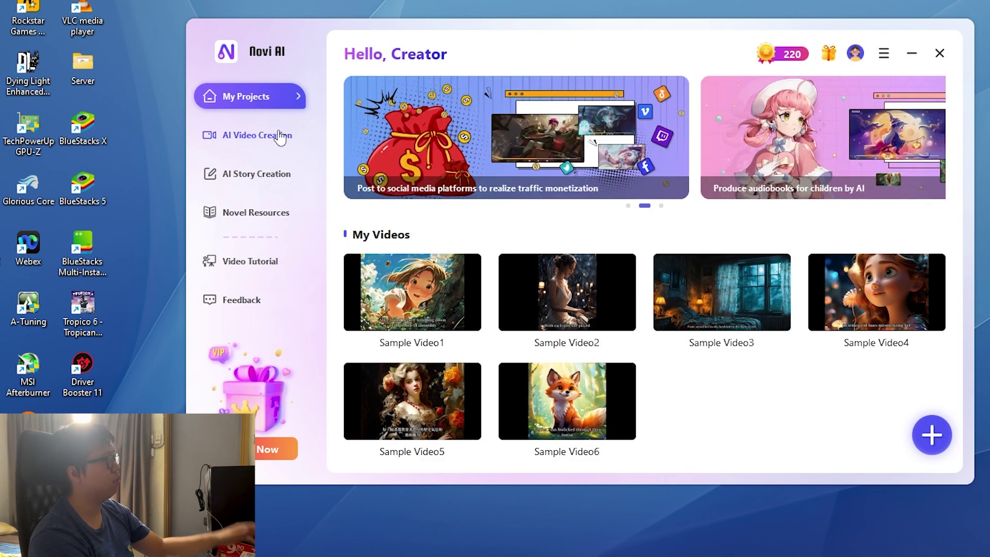
click(264, 136)
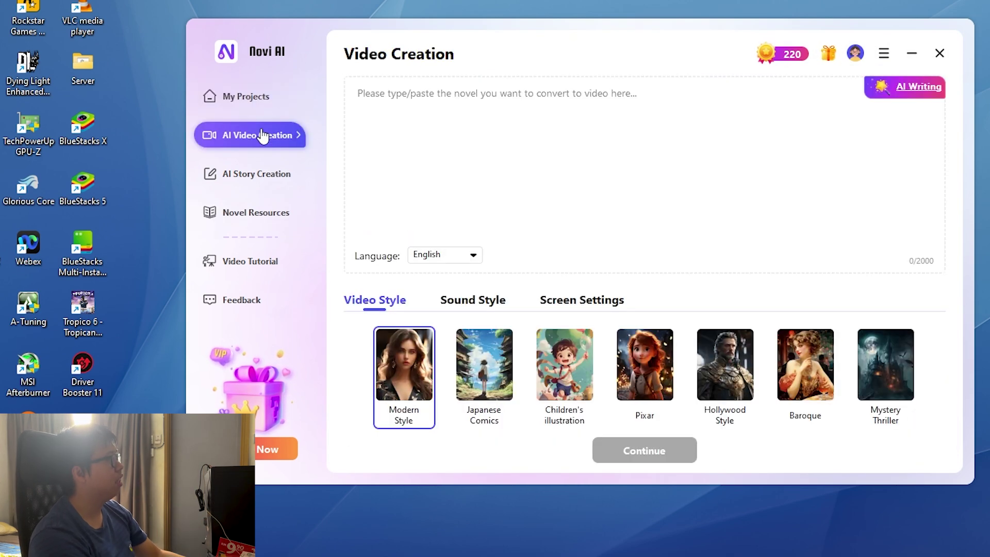
Use AI Writing to generate a story from the topic 'Kung fu'.
click(921, 90)
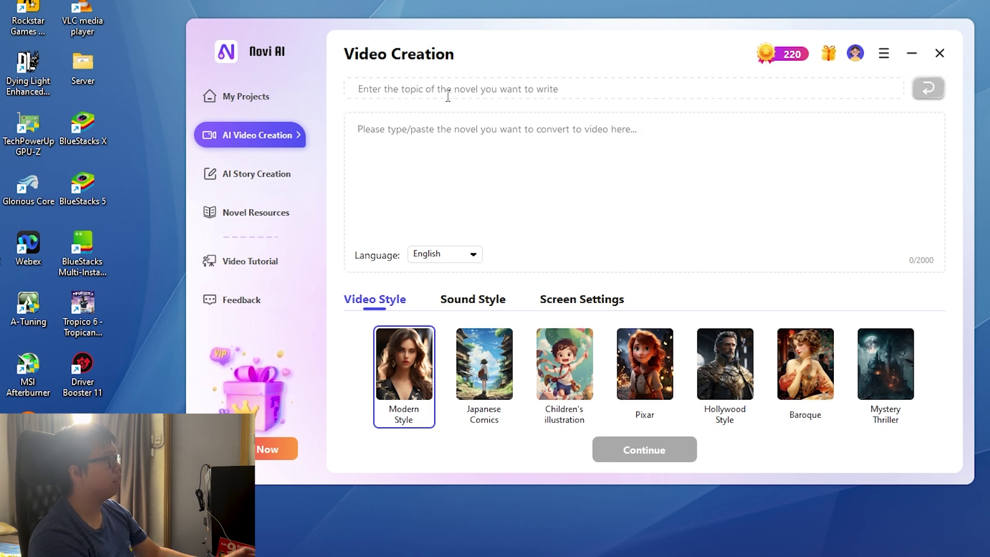
text(Kung fu)
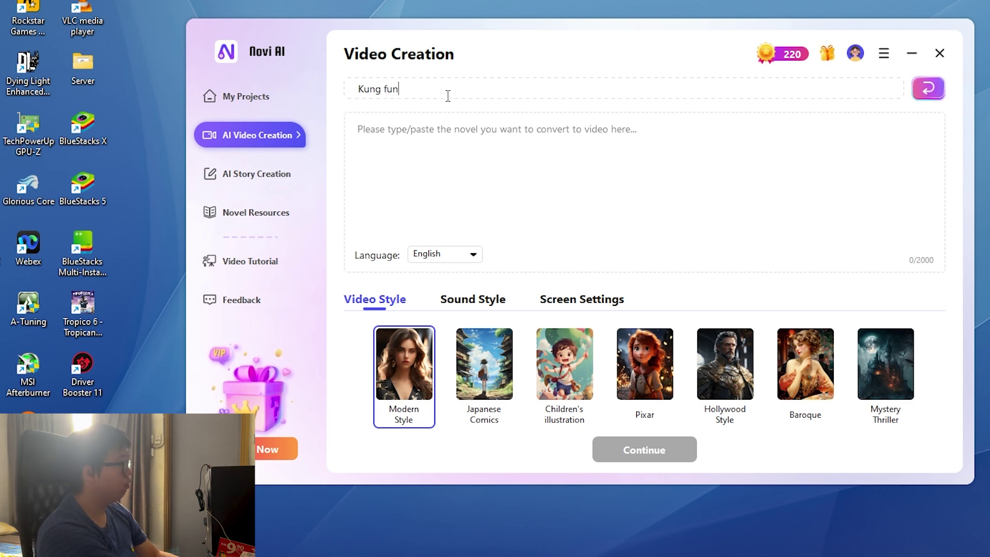
key(Return)
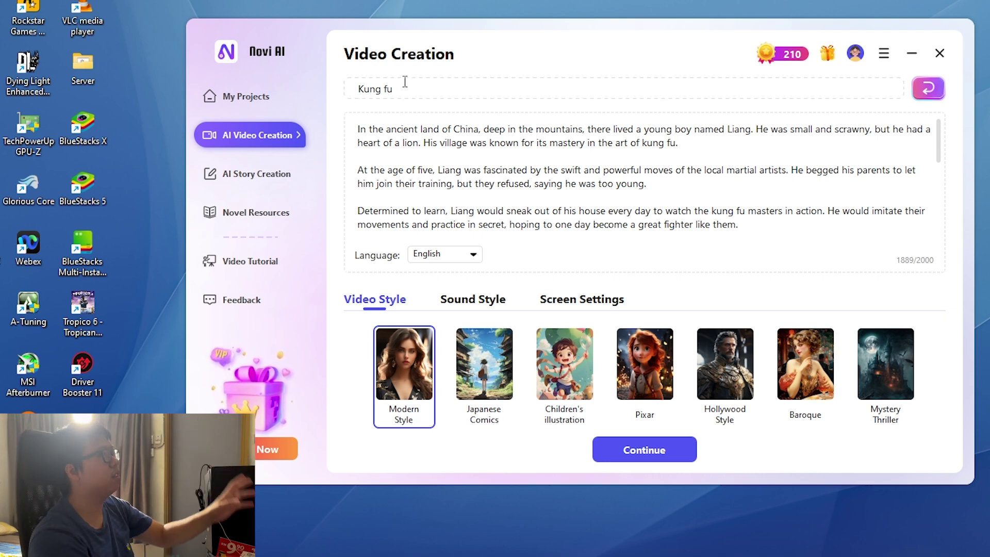
Scroll through the generated Kung fu story about Liang in the novel box.
scroll(440, 148, down, 2)
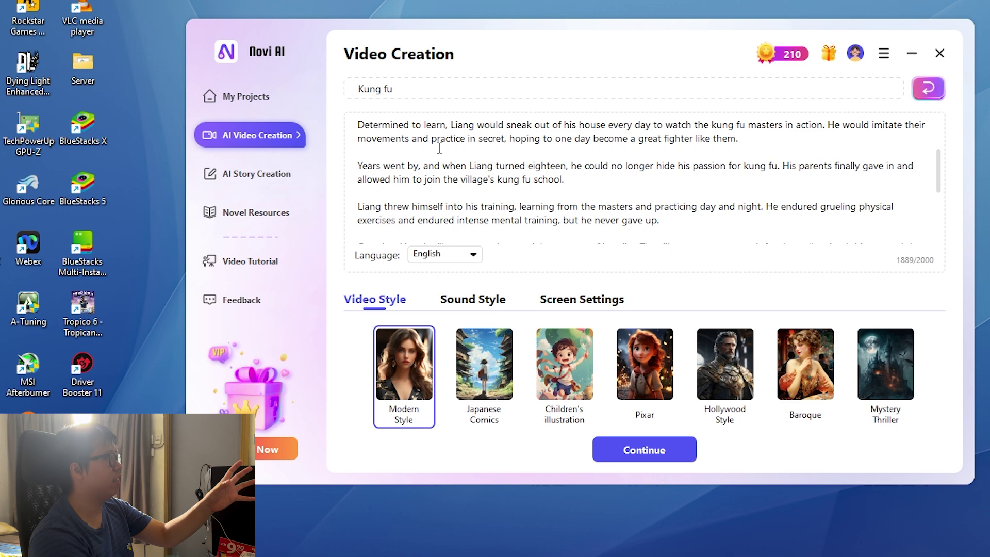
scroll(449, 155, down, 4)
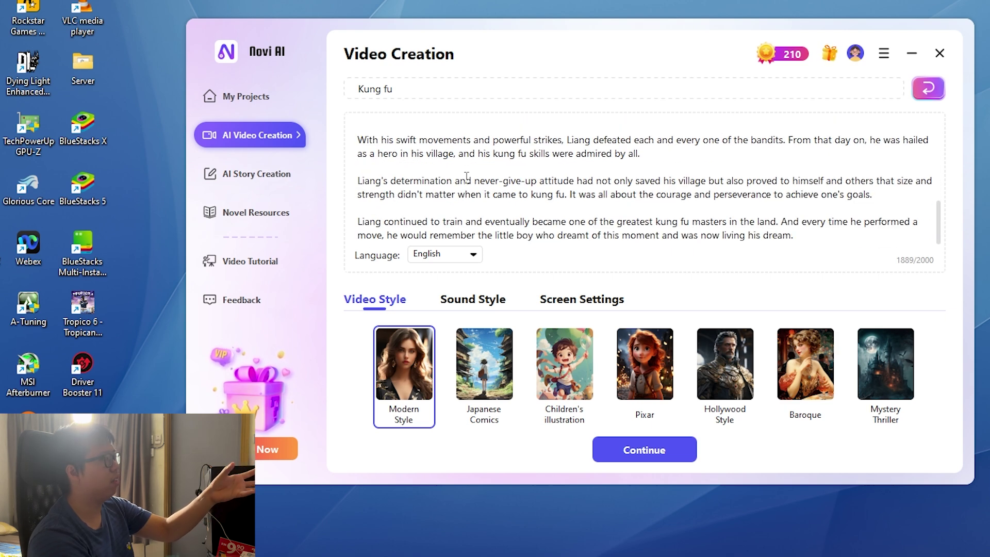
scroll(467, 177, up, 7)
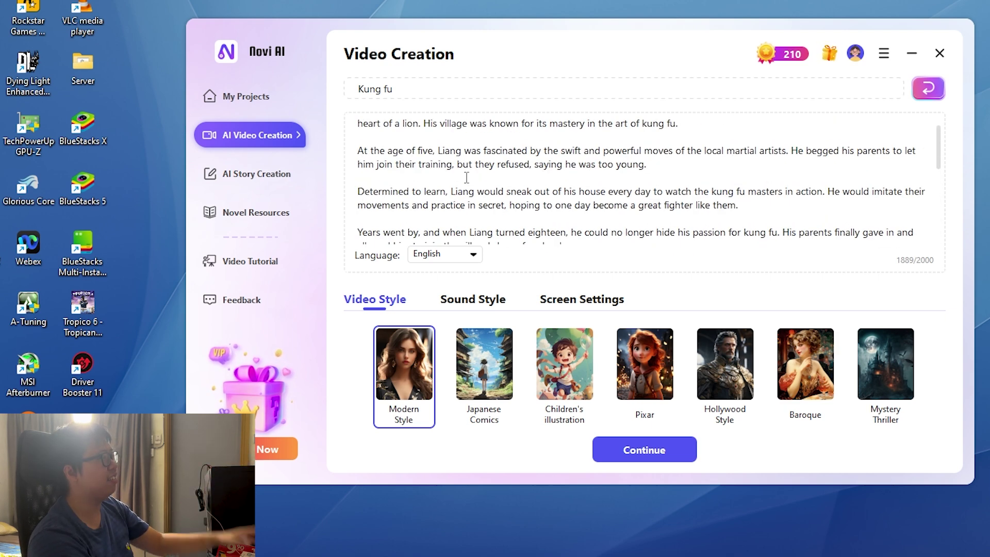
scroll(793, 218, down, 3)
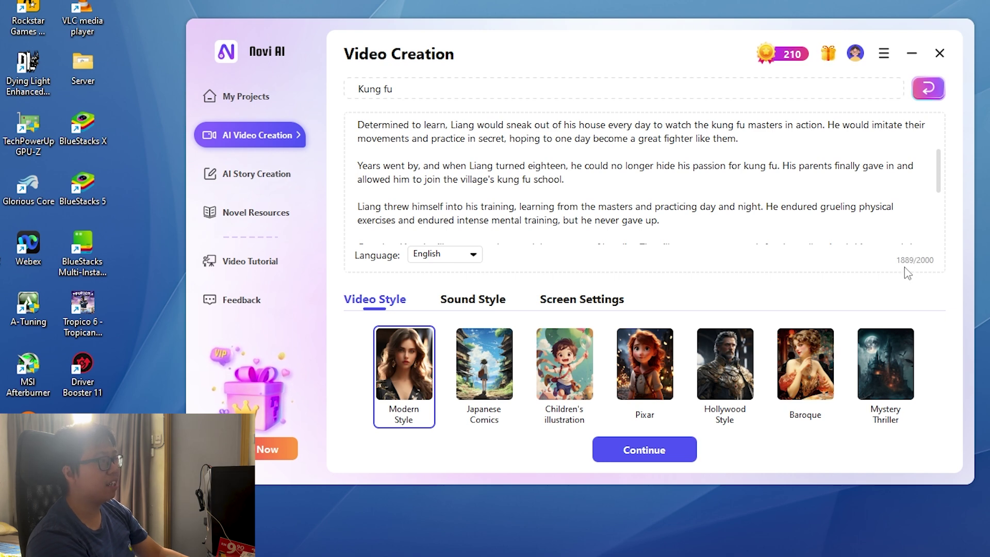
scroll(698, 185, down, 2)
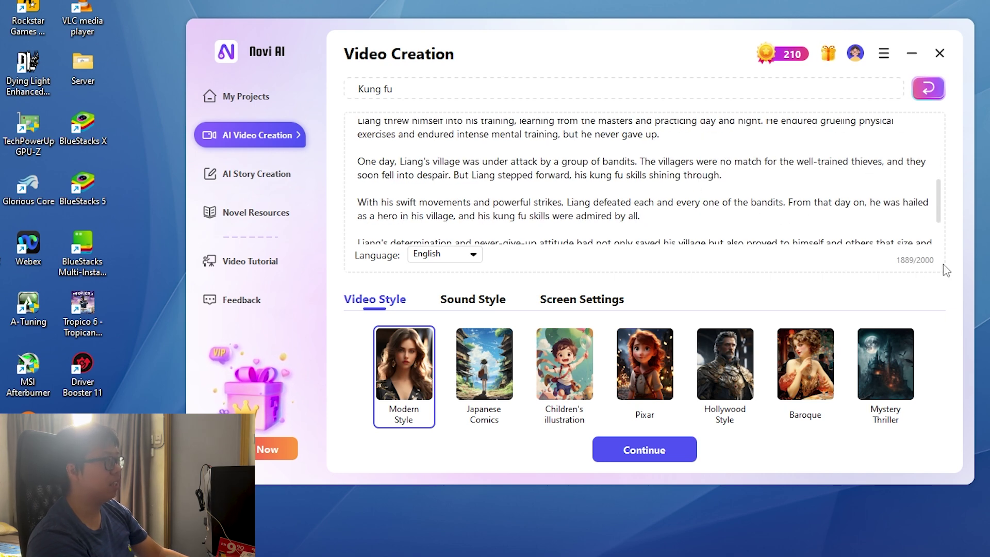
scroll(718, 173, down, 2)
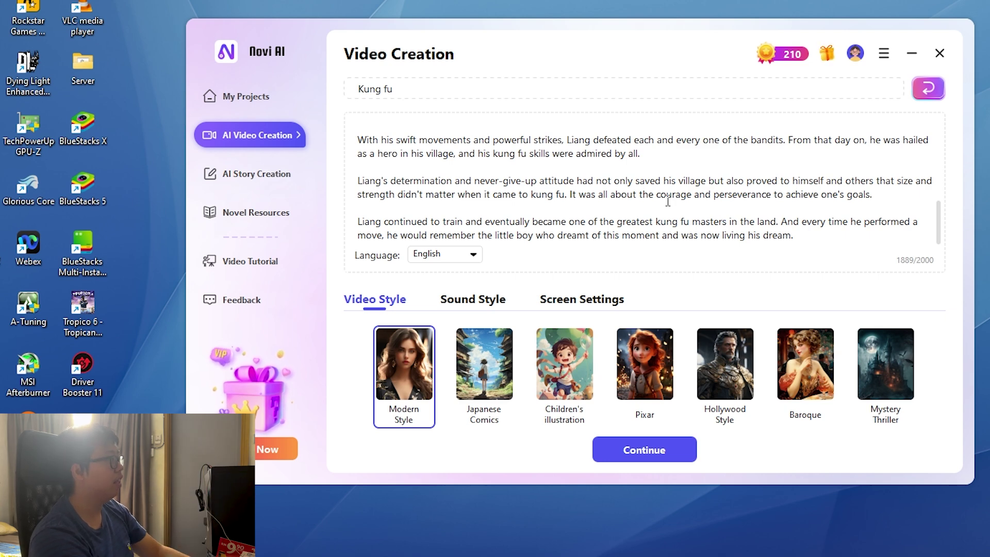
scroll(634, 182, up, 5)
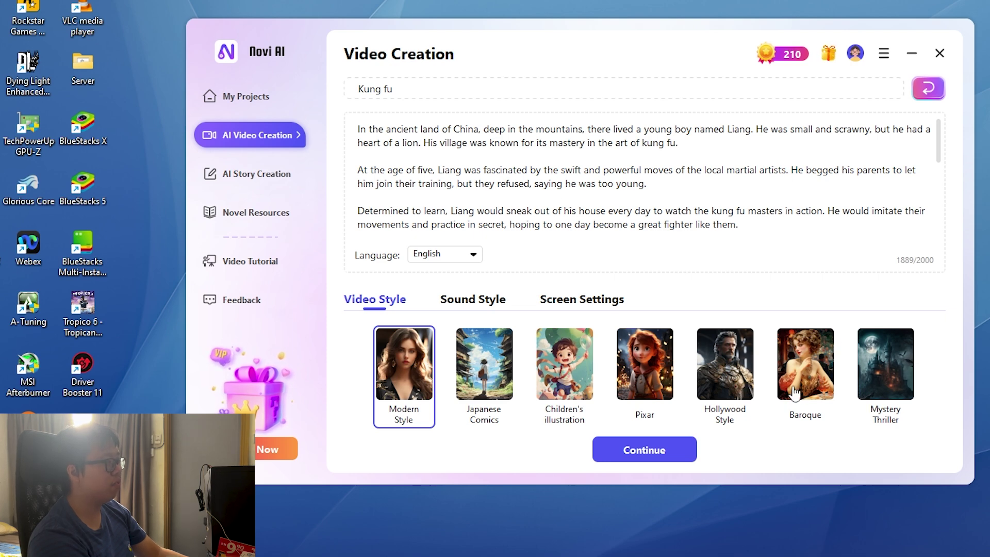
Apply Hollywood Style, then pick Toby as narrator after trying the Andy and Elva voices.
click(739, 364)
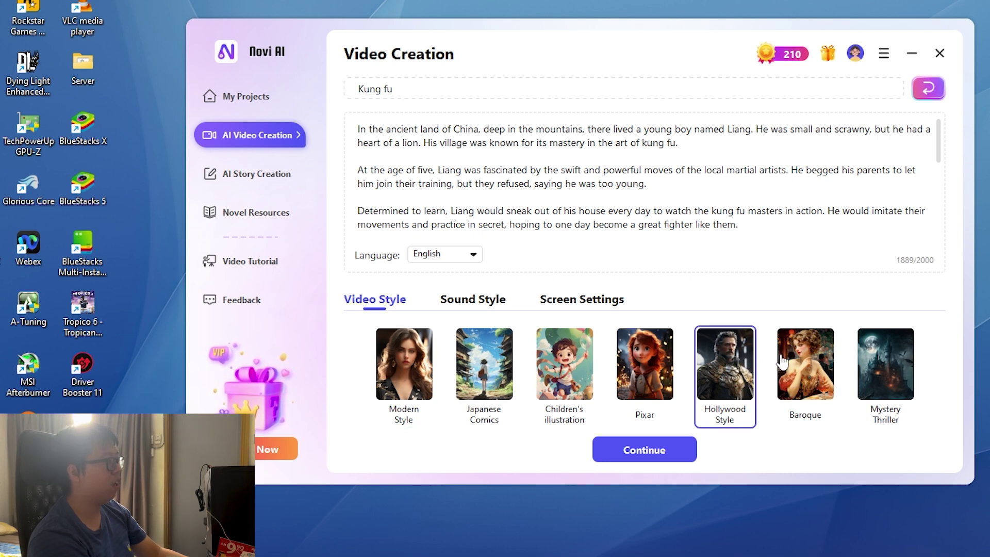
click(476, 302)
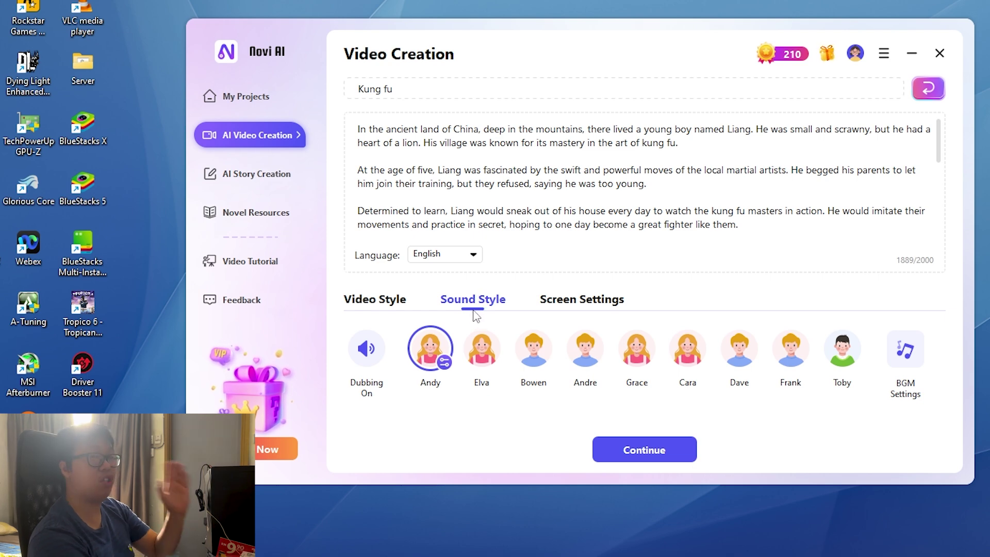
click(433, 351)
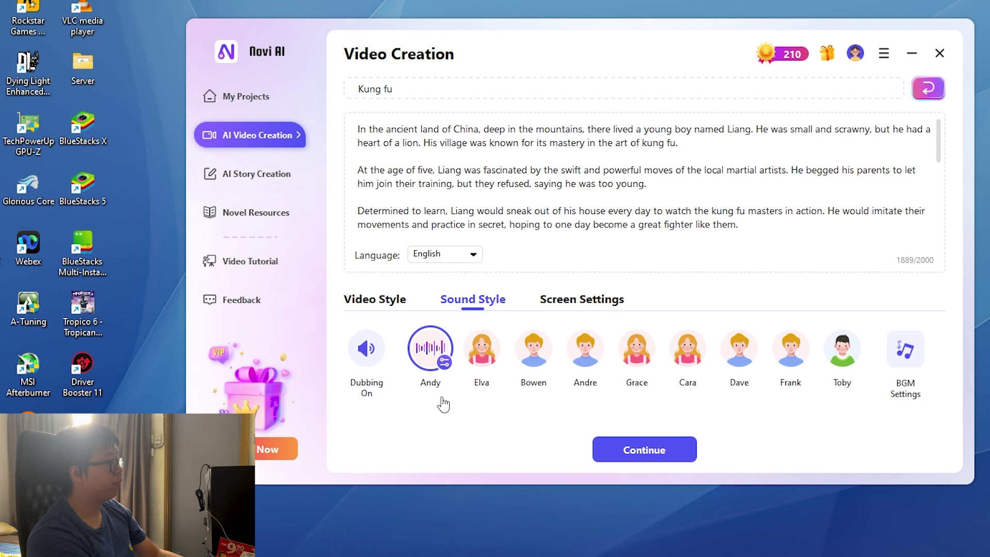
click(467, 351)
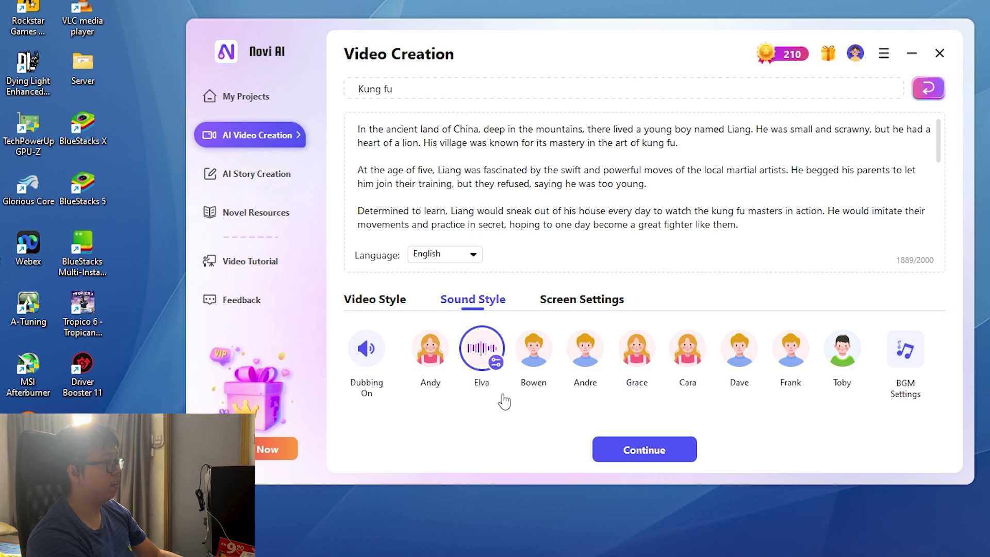
click(857, 358)
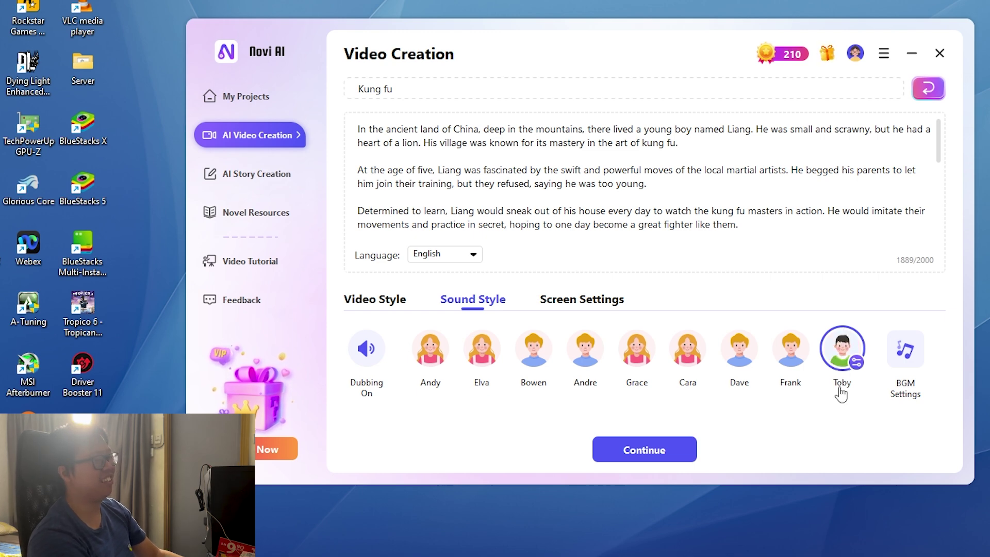
Preview BGM tracks Illusionary Daytime, Kikujiro's Summer, Mysterious Suspense, You are So Kind, Sunny and Warm.
click(919, 354)
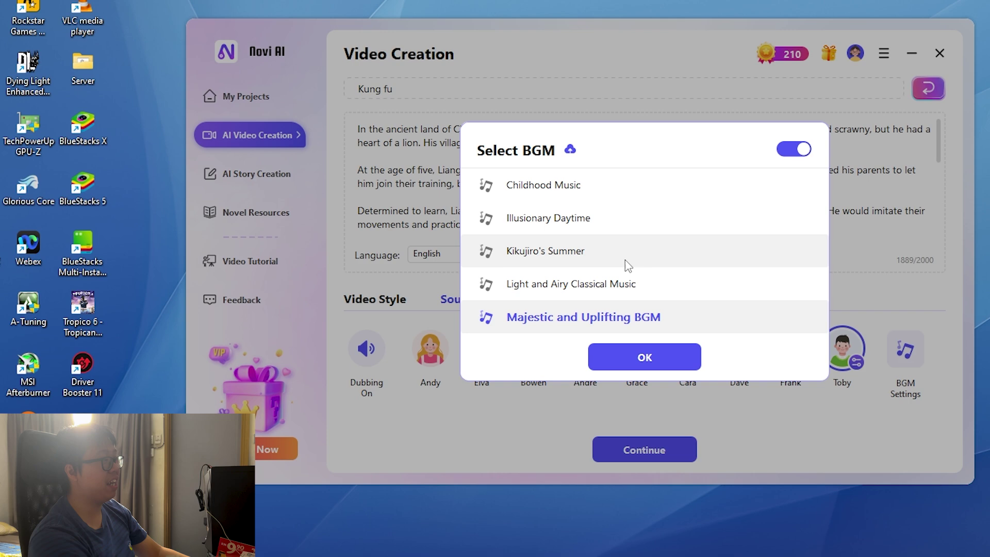
scroll(628, 265, down, 10)
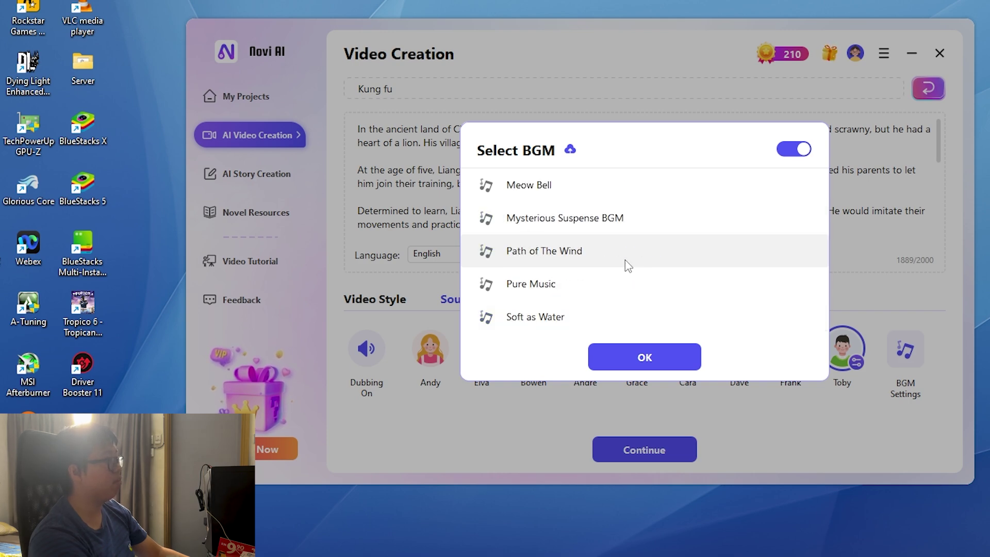
scroll(545, 283, down, 3)
scroll(596, 283, down, 5)
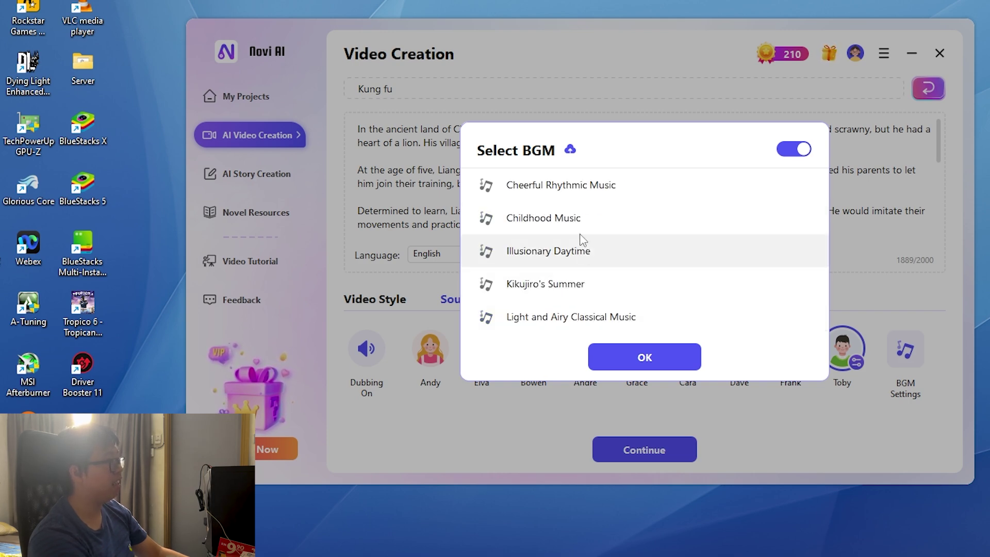
click(557, 250)
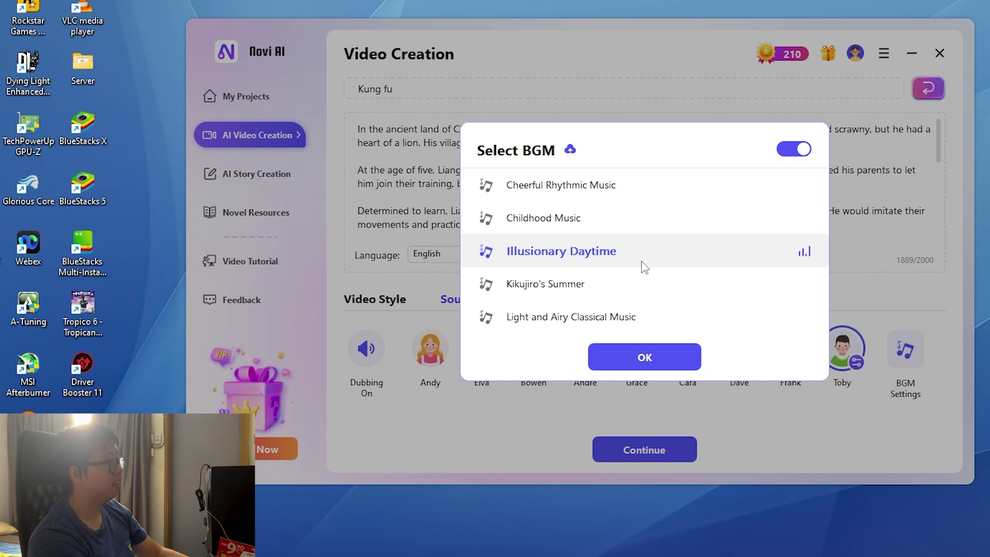
click(575, 288)
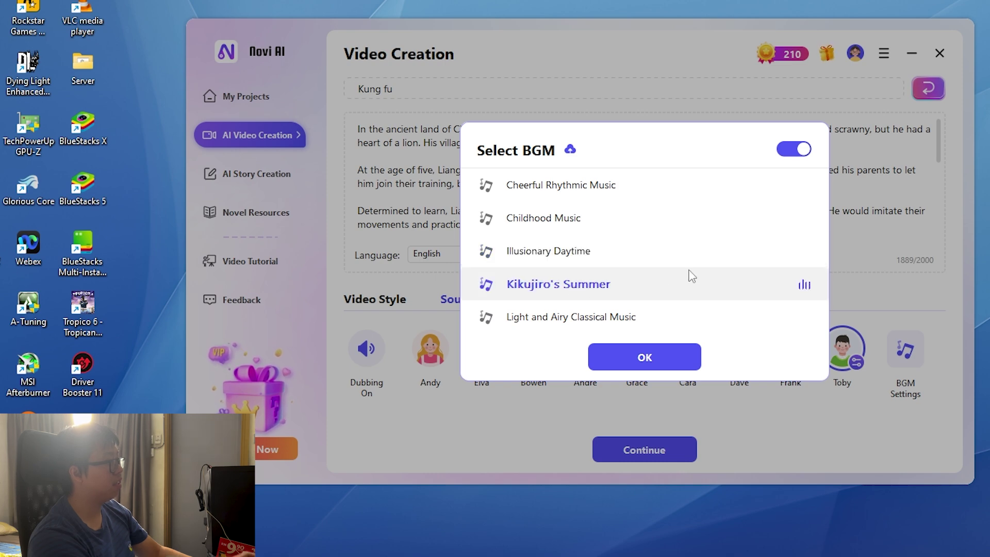
scroll(670, 283, down, 3)
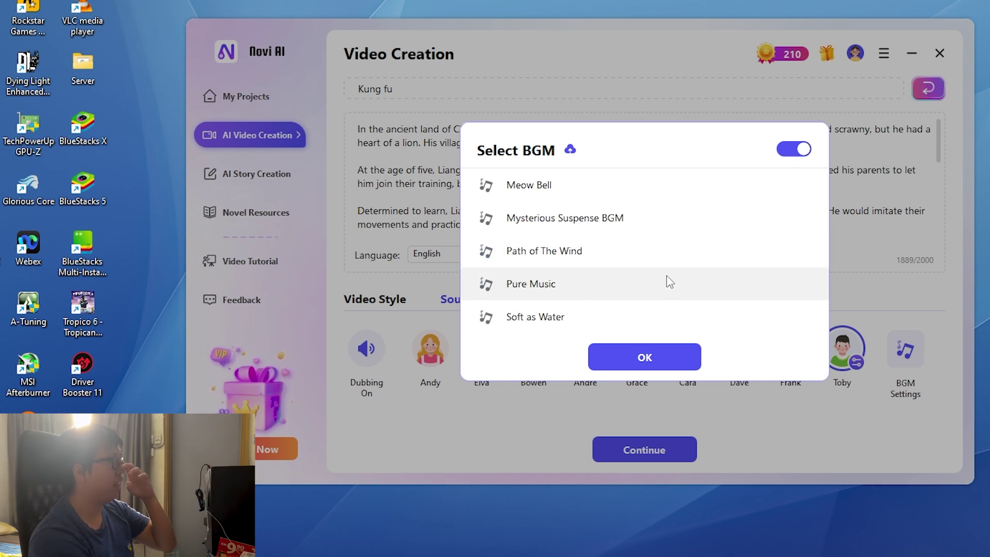
click(616, 228)
scroll(624, 235, down, 2)
click(575, 318)
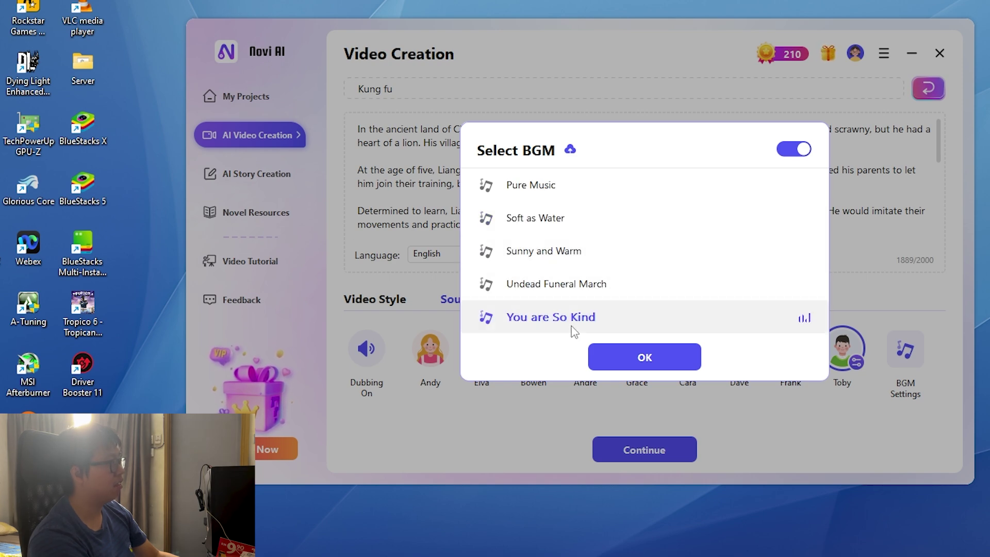
click(577, 252)
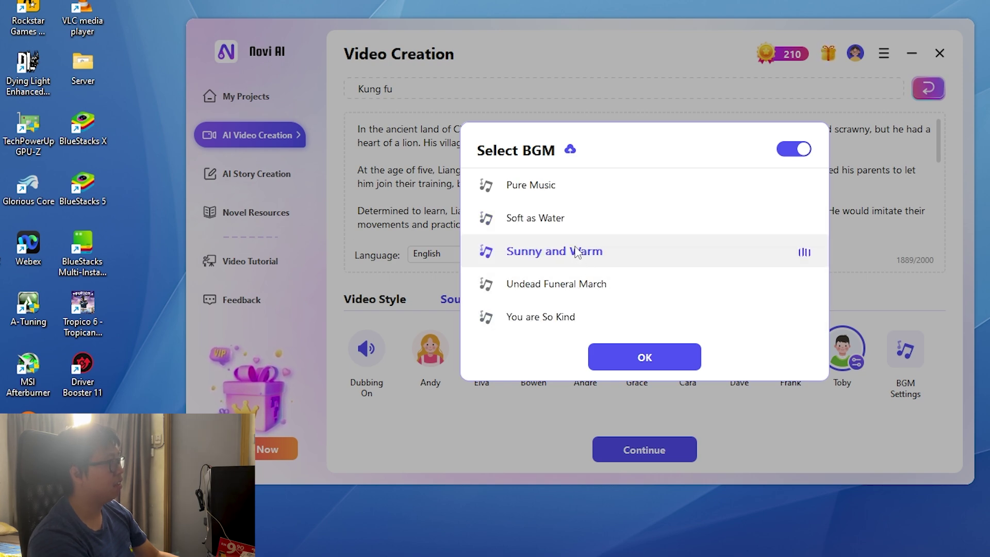
Compare Undead Funeral March with Cheerful Rhythmic Music and select Undead Funeral March.
click(609, 285)
scroll(662, 269, up, 2)
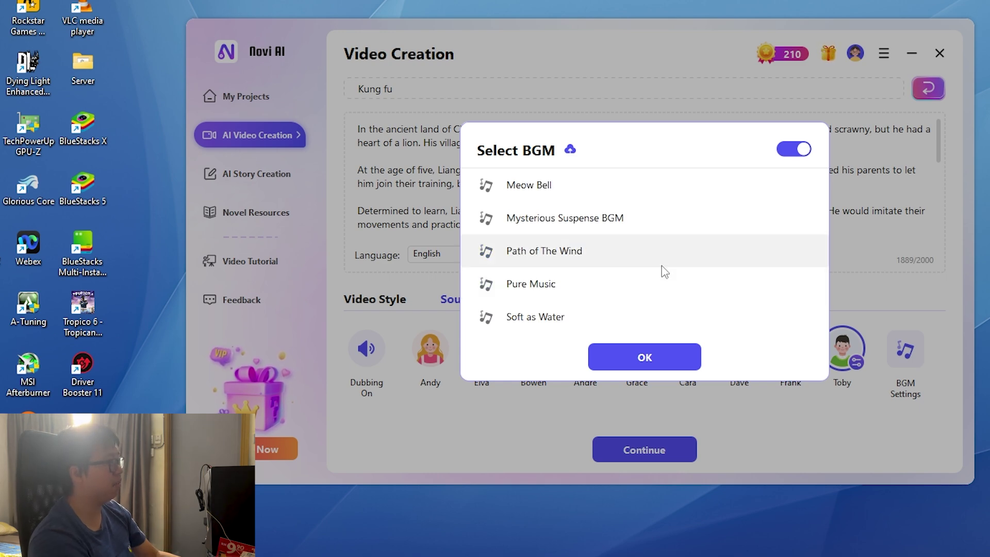
scroll(663, 271, down, 2)
scroll(650, 278, up, 2)
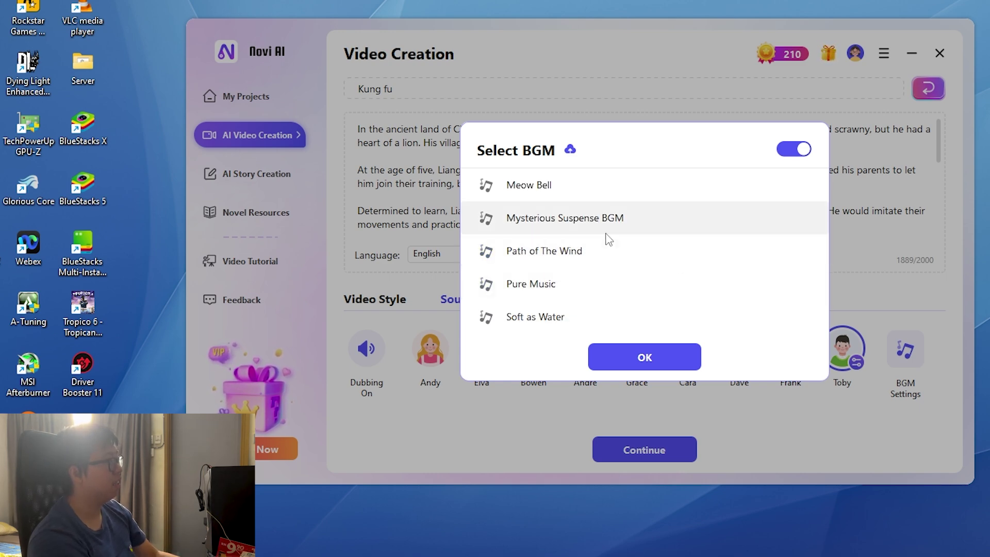
scroll(614, 248, up, 3)
click(570, 192)
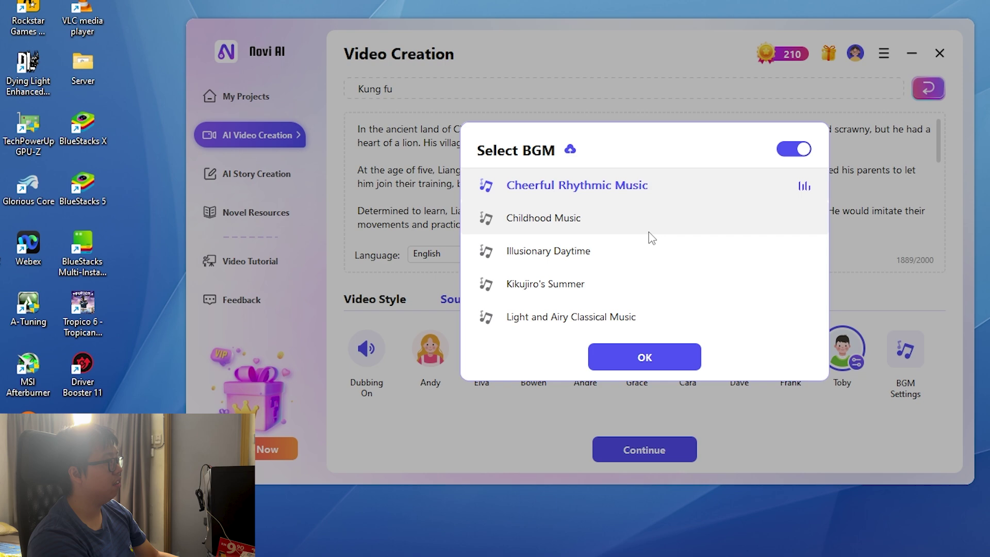
scroll(649, 237, down, 4)
click(580, 286)
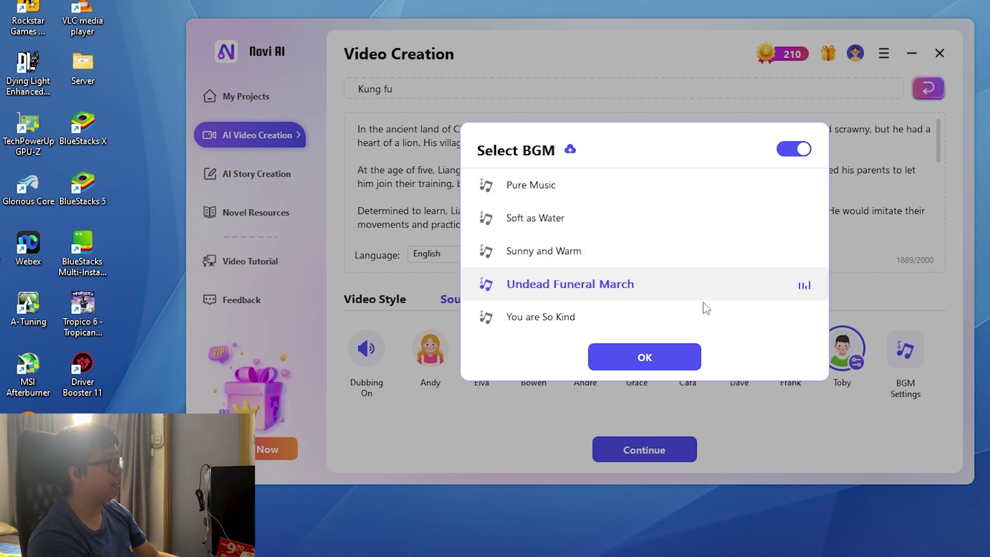
Confirm the background music and keep the 16:9 screen ratio.
click(645, 357)
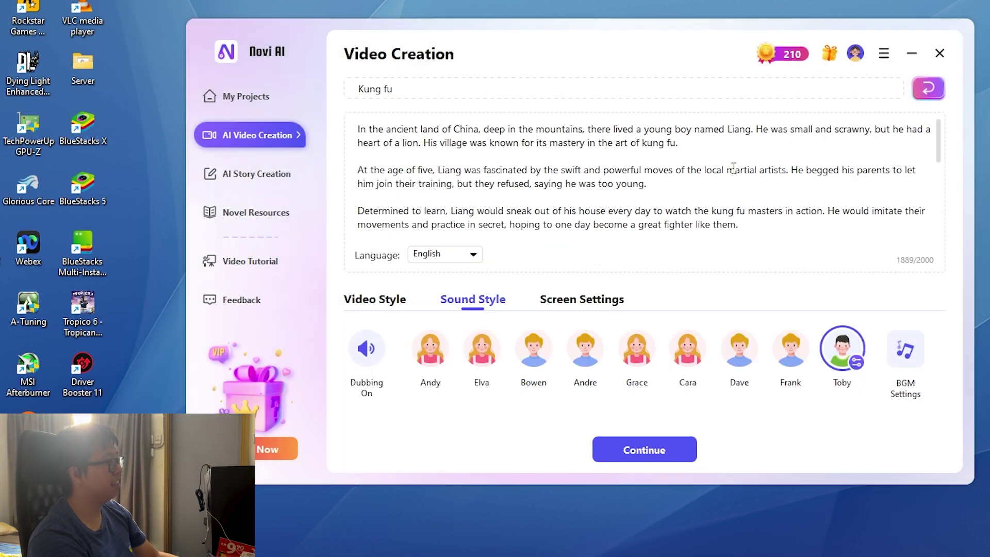
click(588, 304)
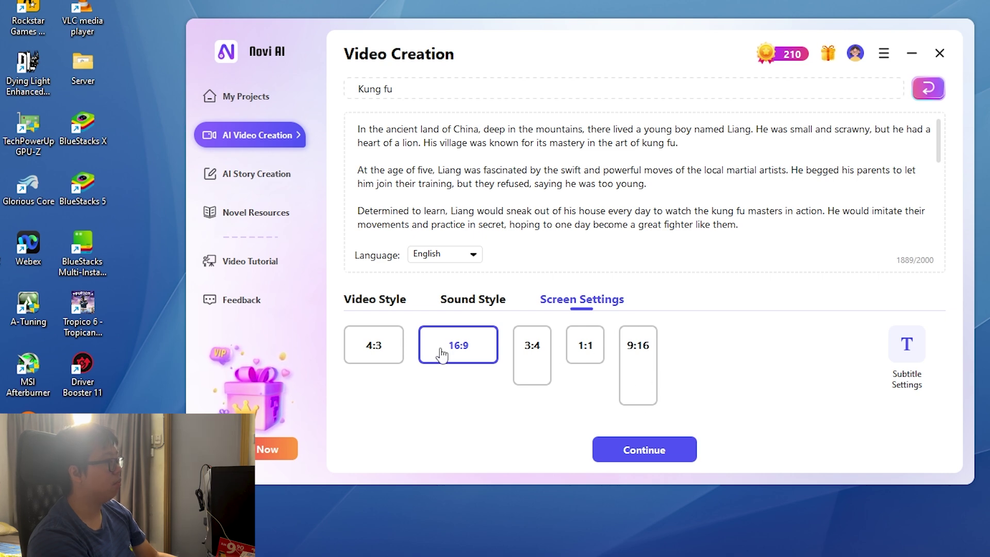
click(382, 303)
click(582, 299)
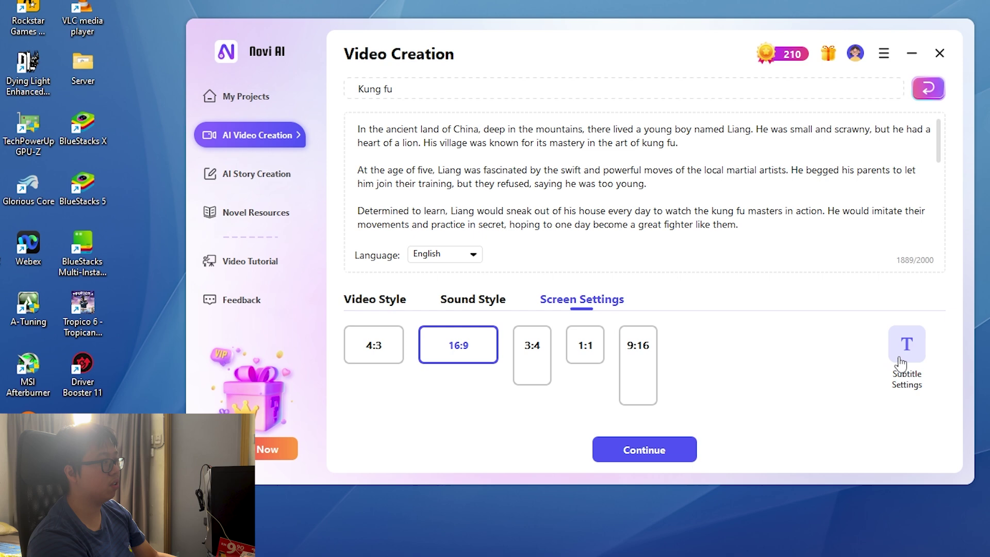
Set subtitles to Medium size after trying Large and Small, and return to Video Style.
click(903, 359)
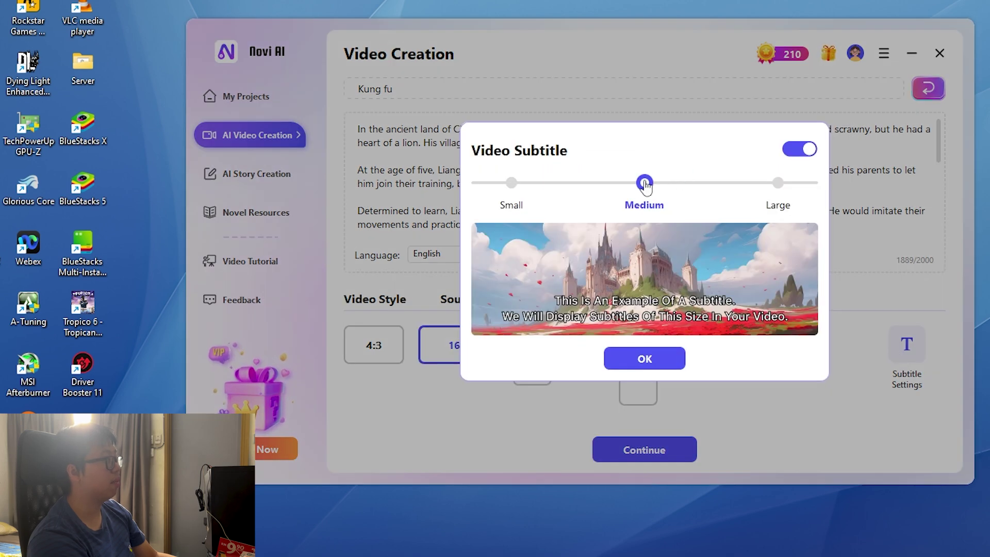
click(779, 183)
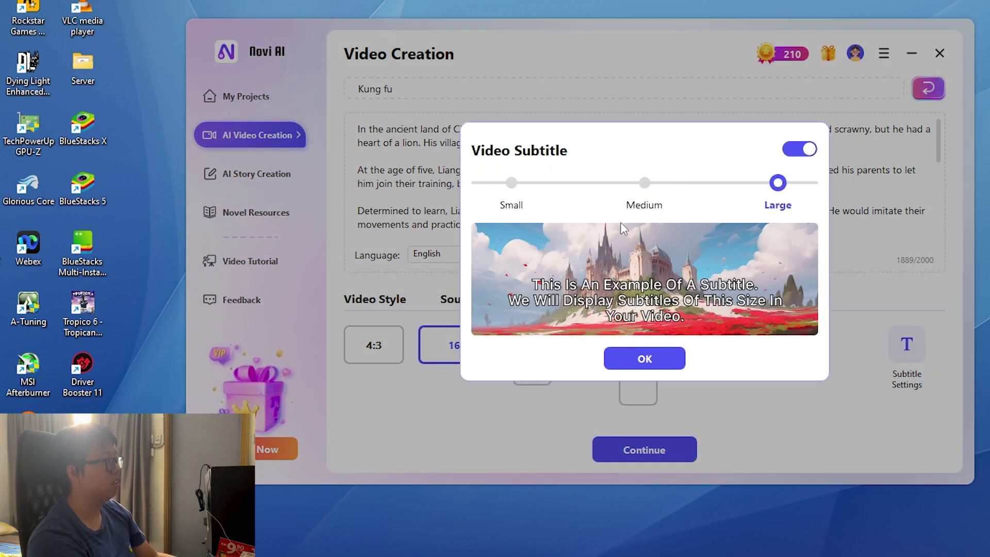
click(645, 183)
click(511, 184)
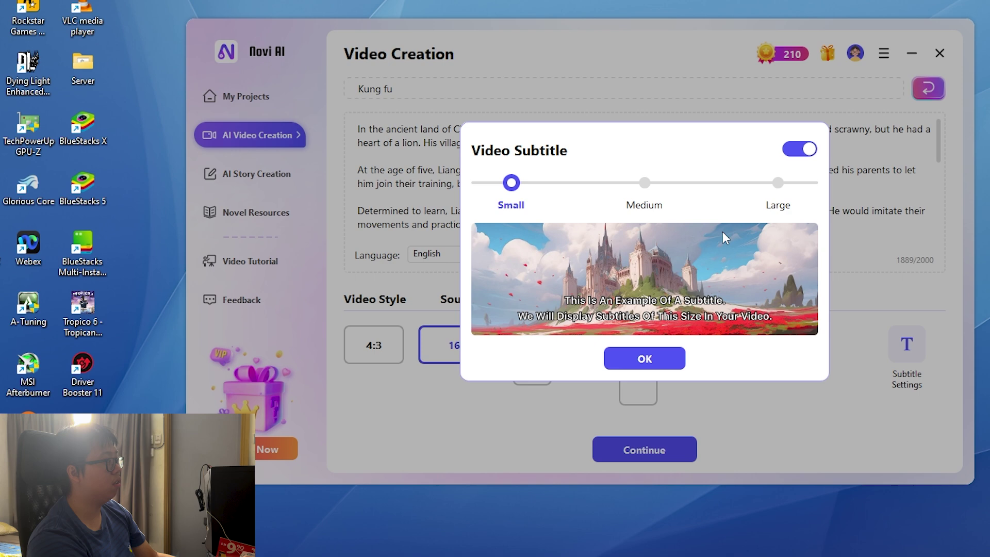
click(646, 184)
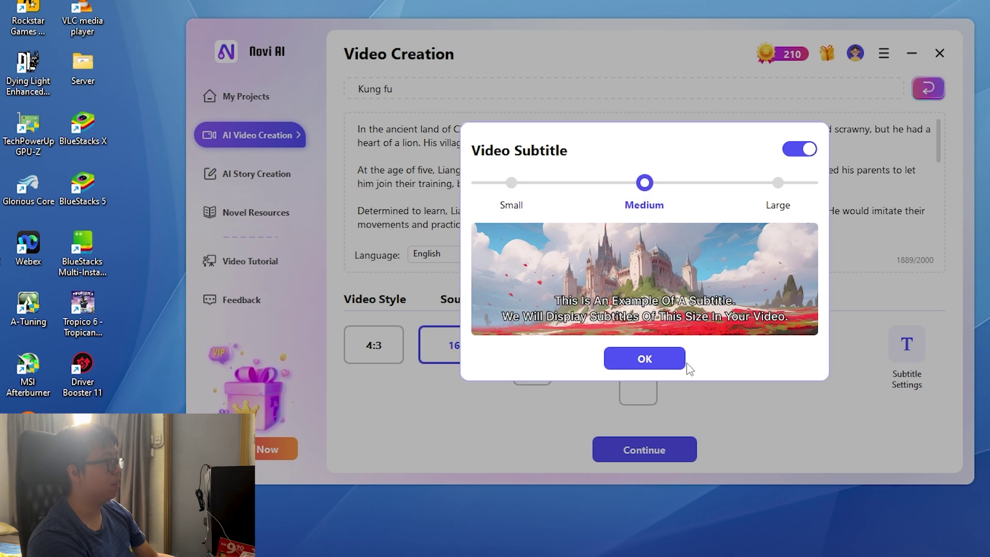
click(671, 361)
click(398, 299)
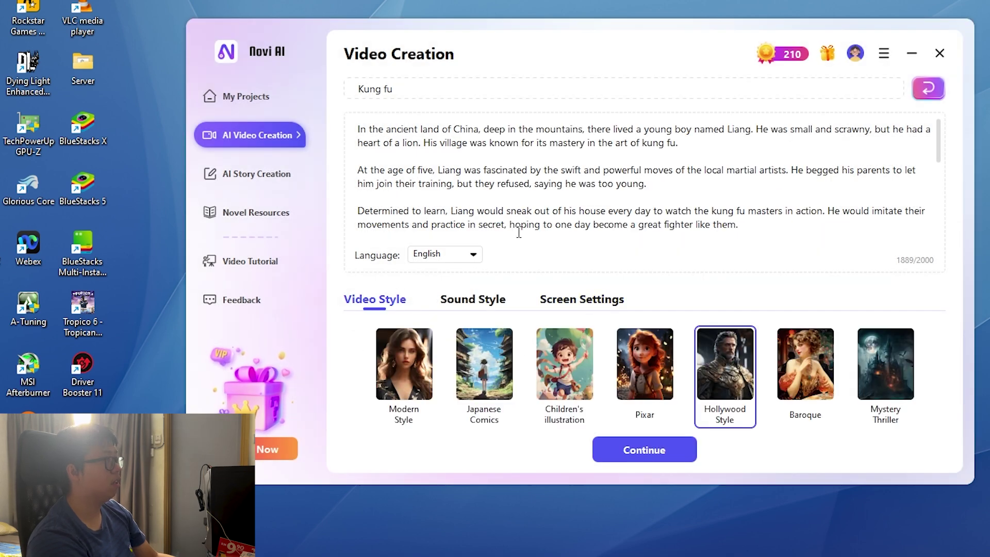
Start rendering the kung fu video and open AI Story Creation while it renders.
click(645, 448)
click(645, 305)
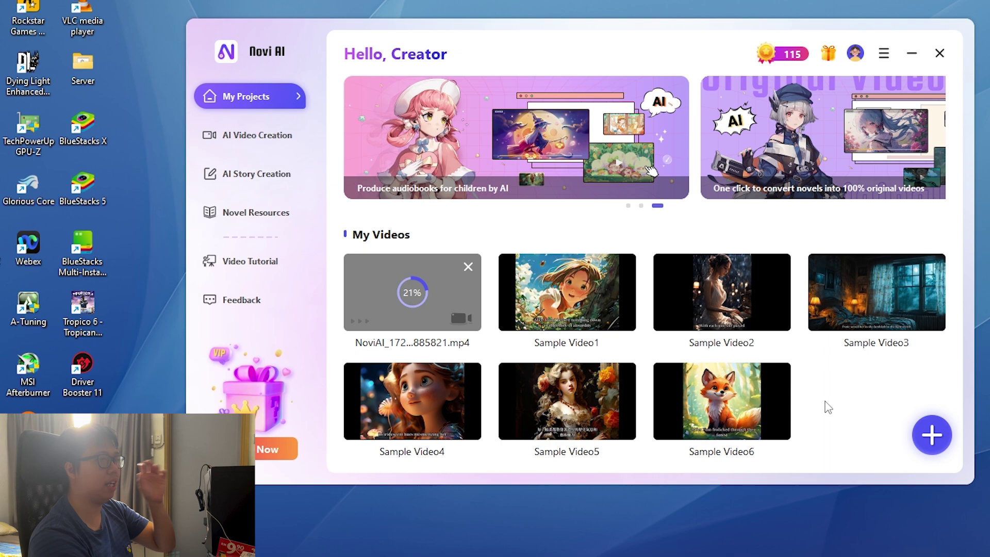
mouse_move(765, 366)
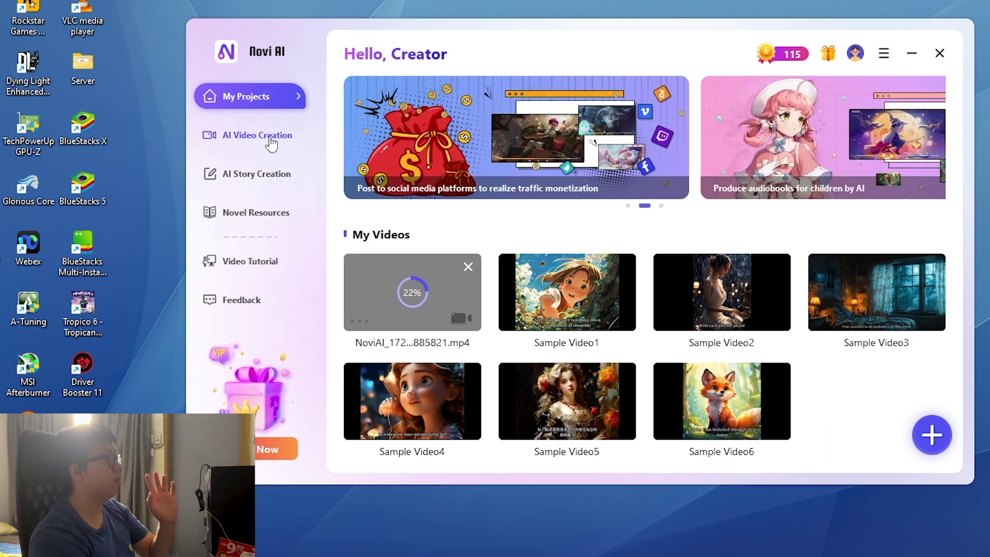
click(276, 168)
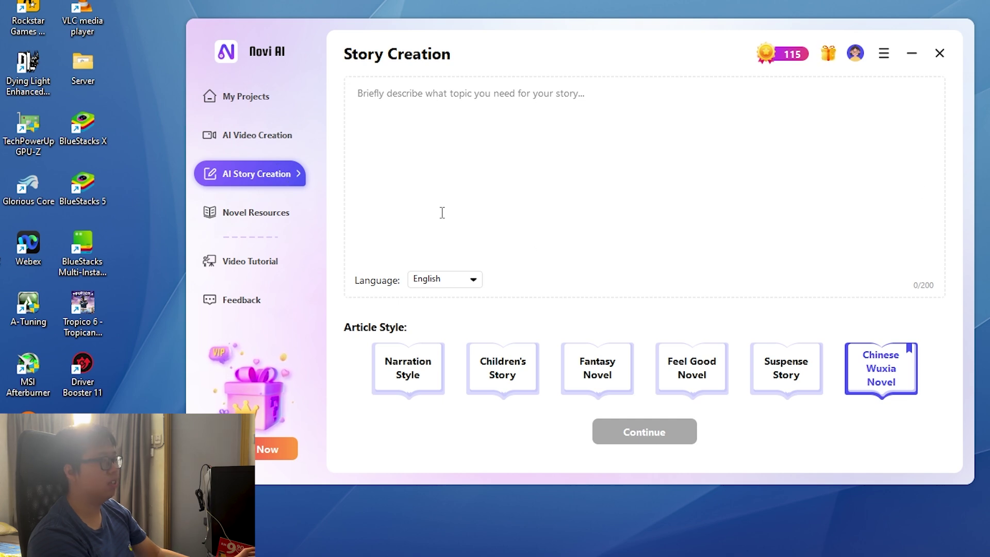
Keep English, enter the prompt 'Galaxy universe kung fu hero' in Chinese Wuxia Novel style, and generate.
click(448, 282)
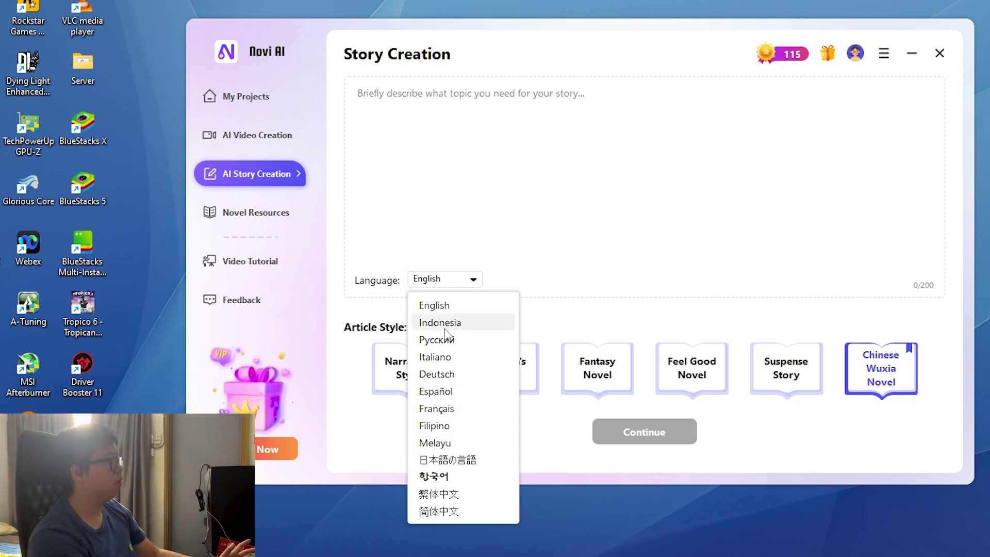
click(539, 242)
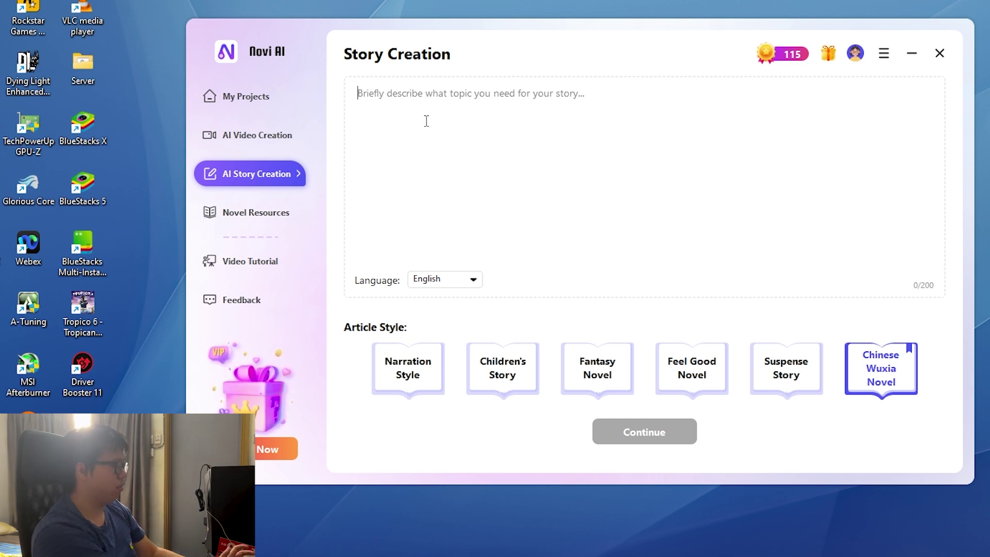
text(Galax)
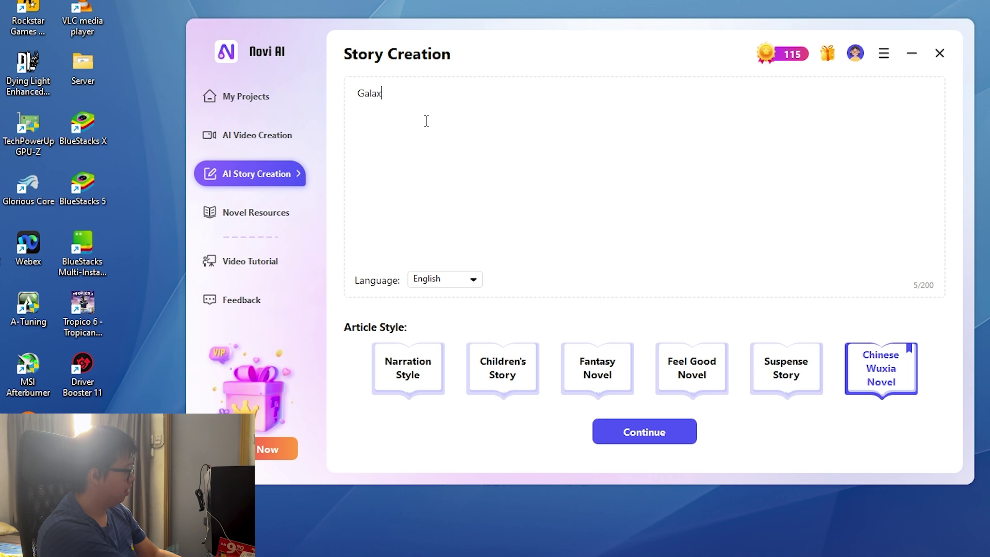
text(y )
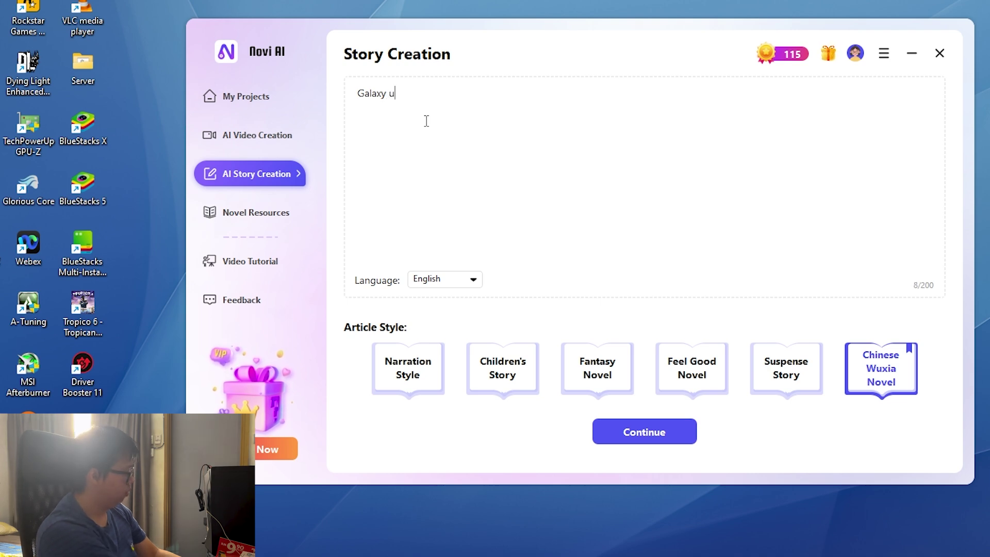
text(universe)
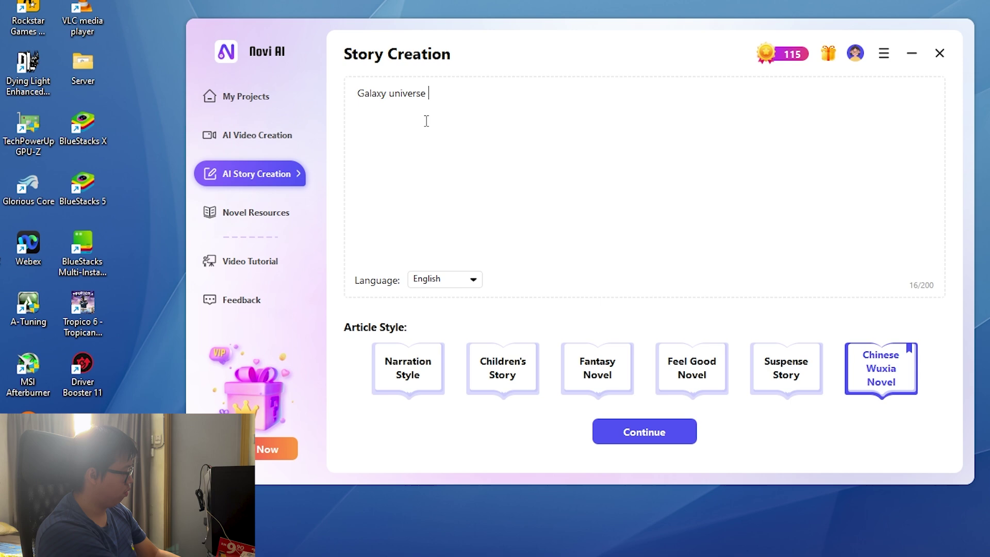
text( kung f)
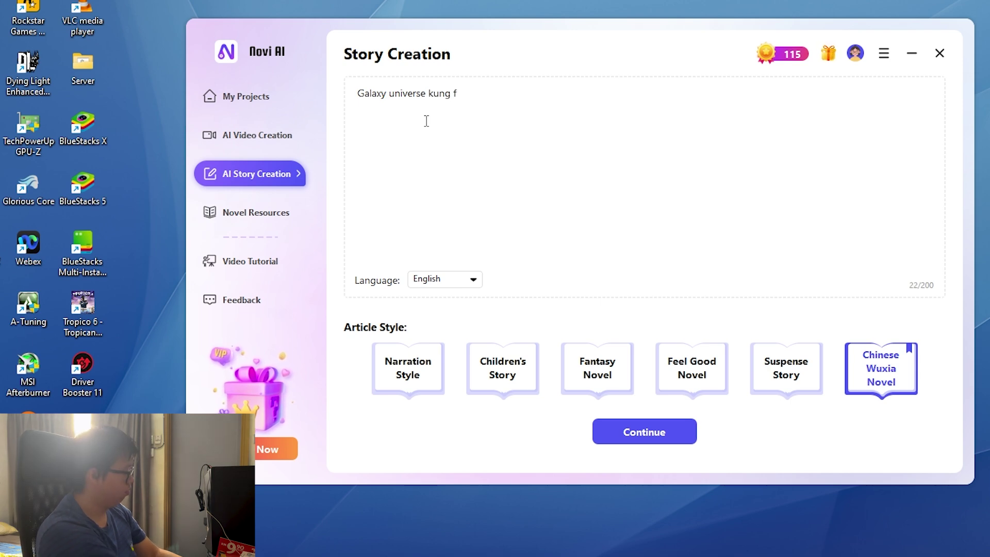
text(u hero)
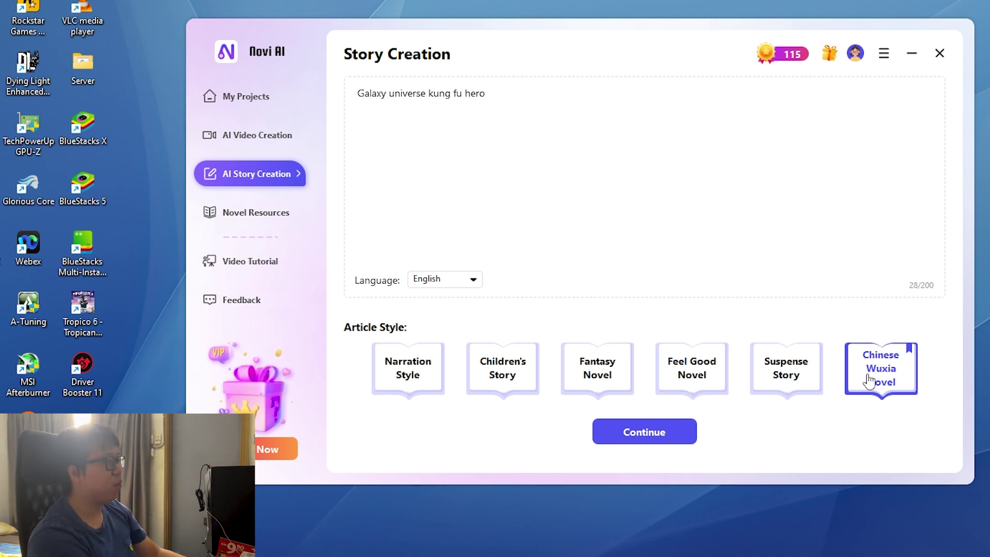
click(650, 440)
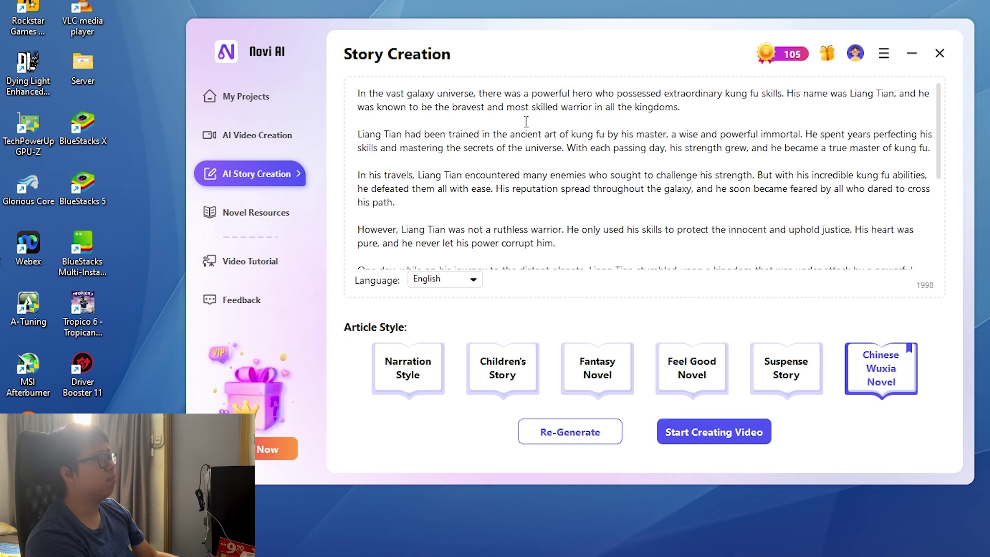
Review the finished galaxy kung fu hero story, then open the Novel Resources library.
scroll(625, 121, down, 4)
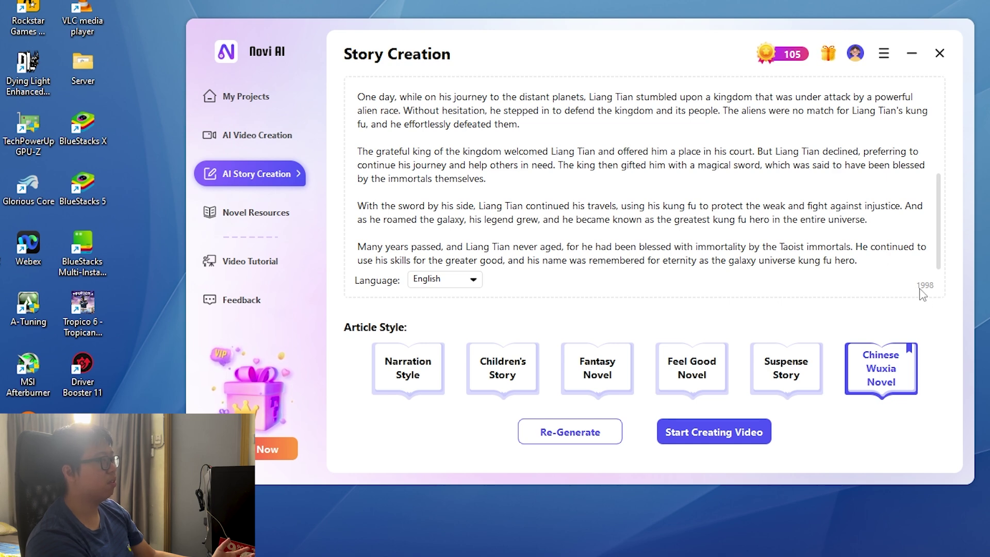
scroll(904, 140, up, 4)
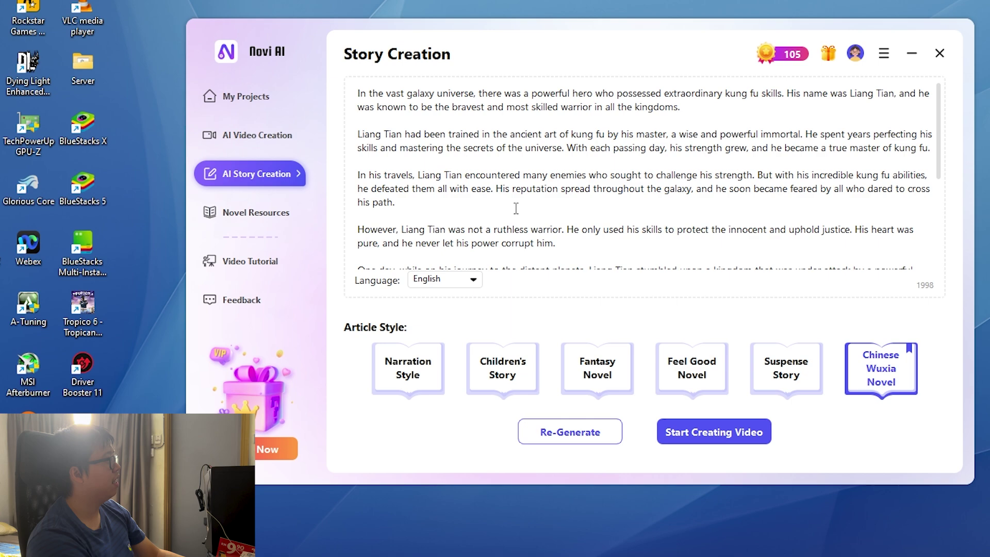
click(237, 213)
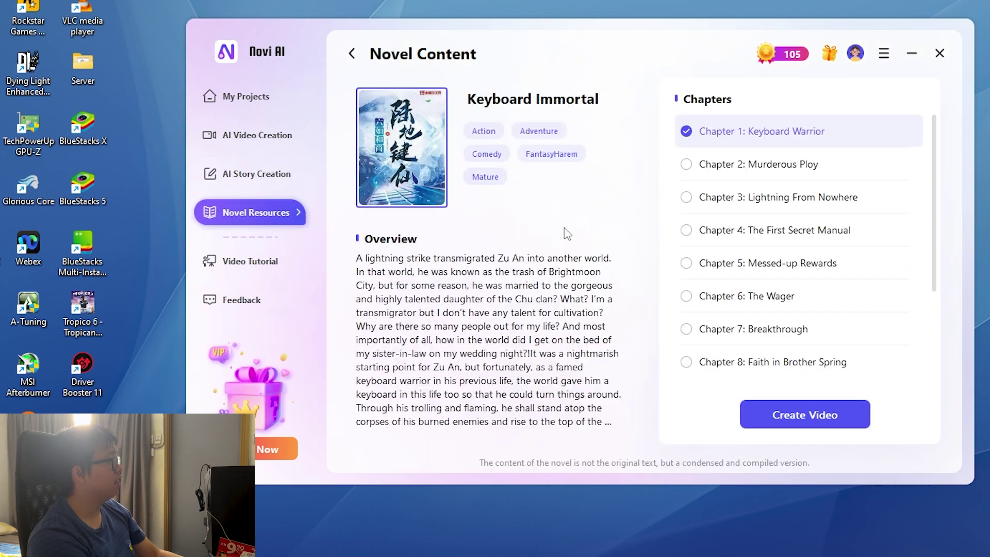
Go back to the novel cover grid and reopen the Keyboard Immortal novel.
click(354, 54)
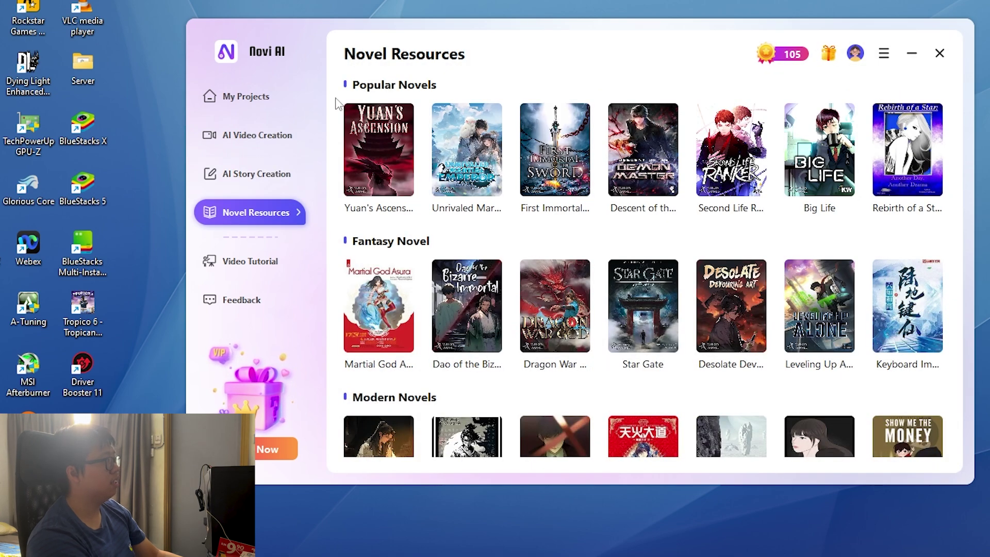
scroll(703, 266, down, 1)
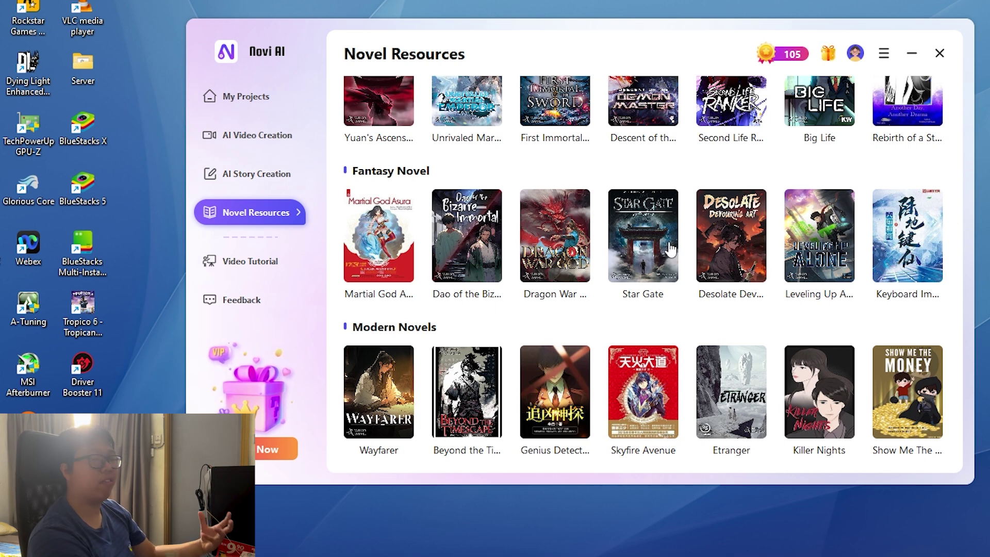
click(872, 285)
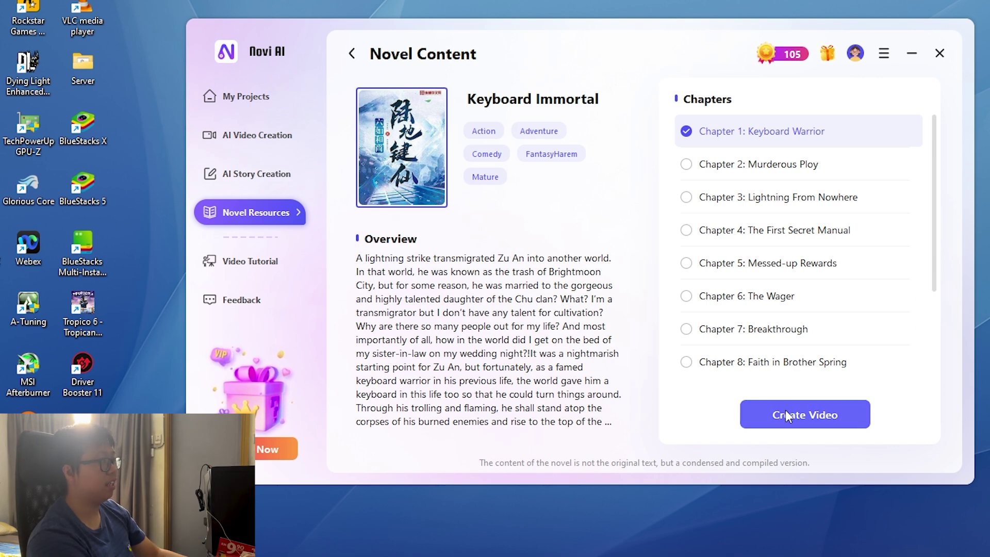
Select Chapter 2 of Keyboard Immortal, return to the novel grid, then go to saved projects.
click(754, 168)
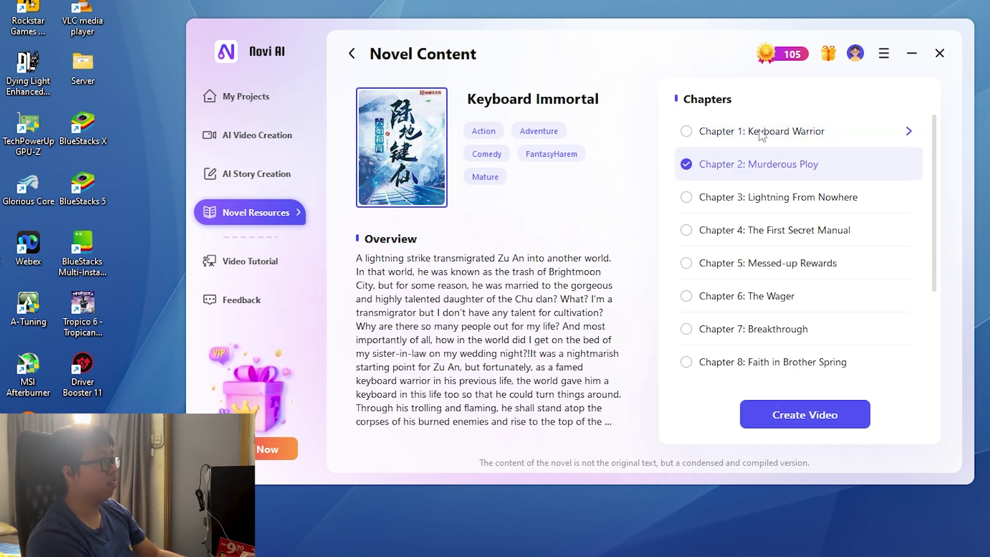
scroll(760, 136, down, 3)
scroll(780, 246, up, 3)
scroll(780, 246, down, 3)
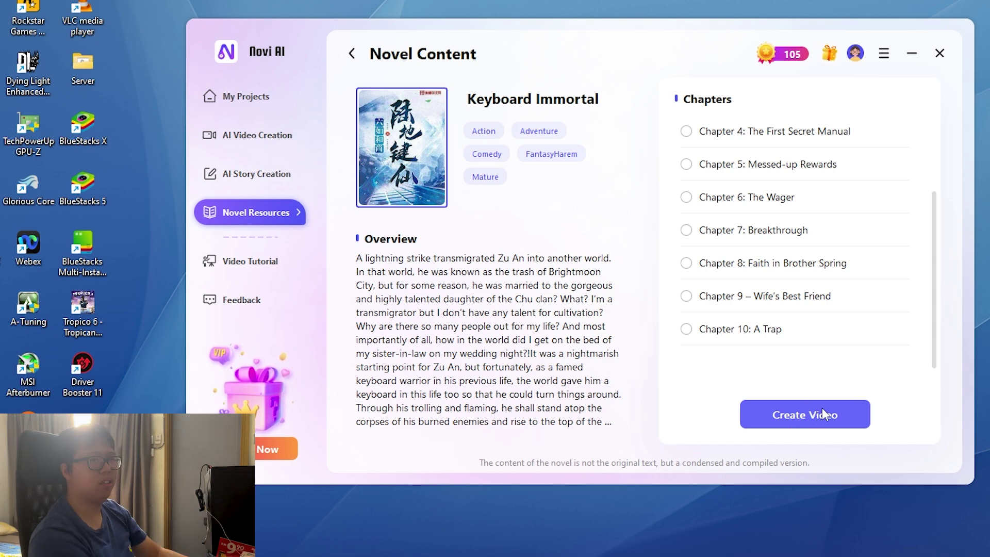
click(360, 57)
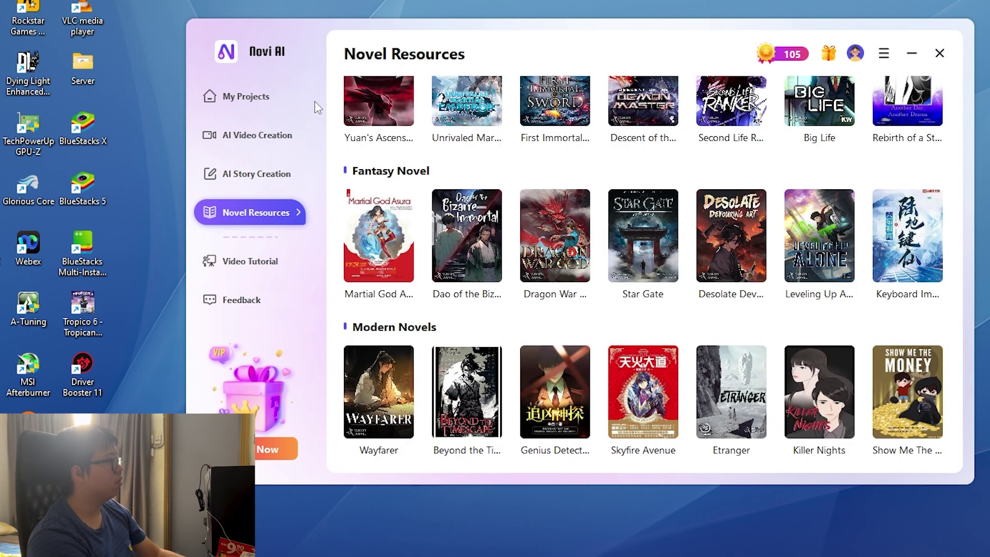
click(252, 102)
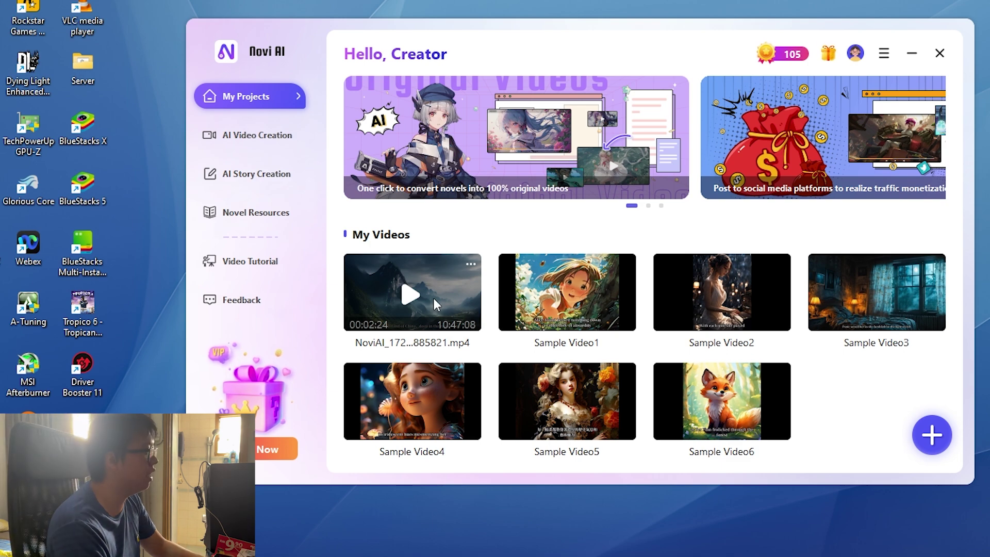
Play the kung fu video, pausing briefly and then stopping at 00:00:11.
click(413, 295)
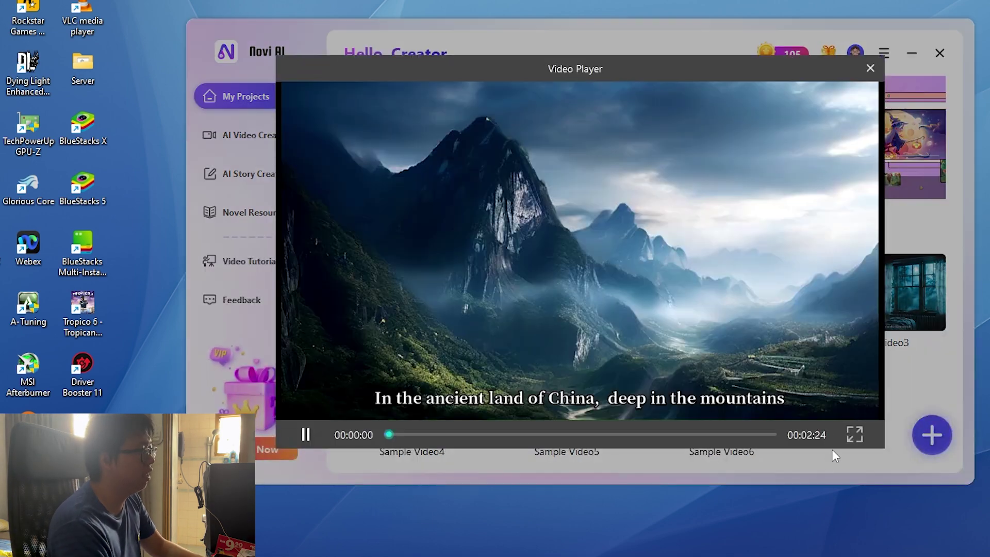
click(306, 435)
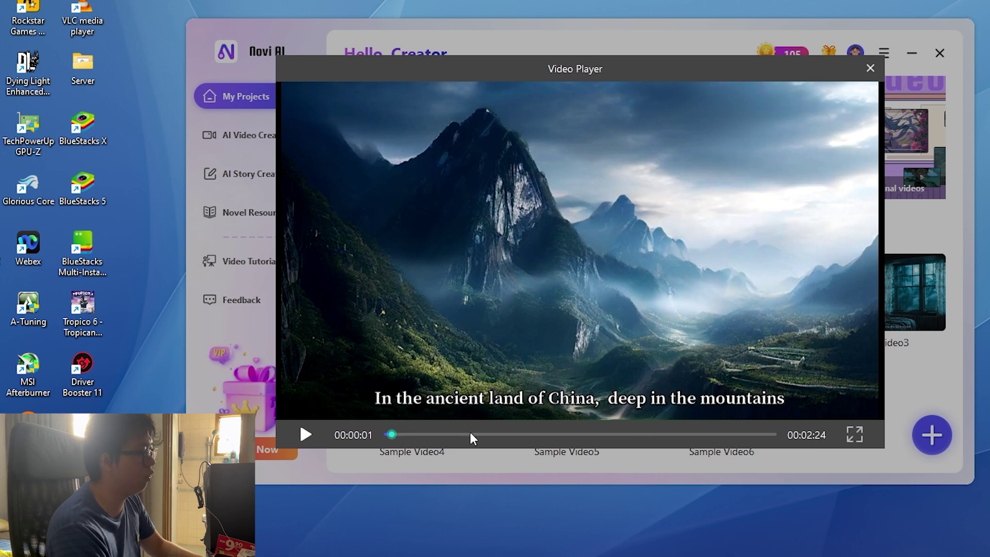
click(309, 435)
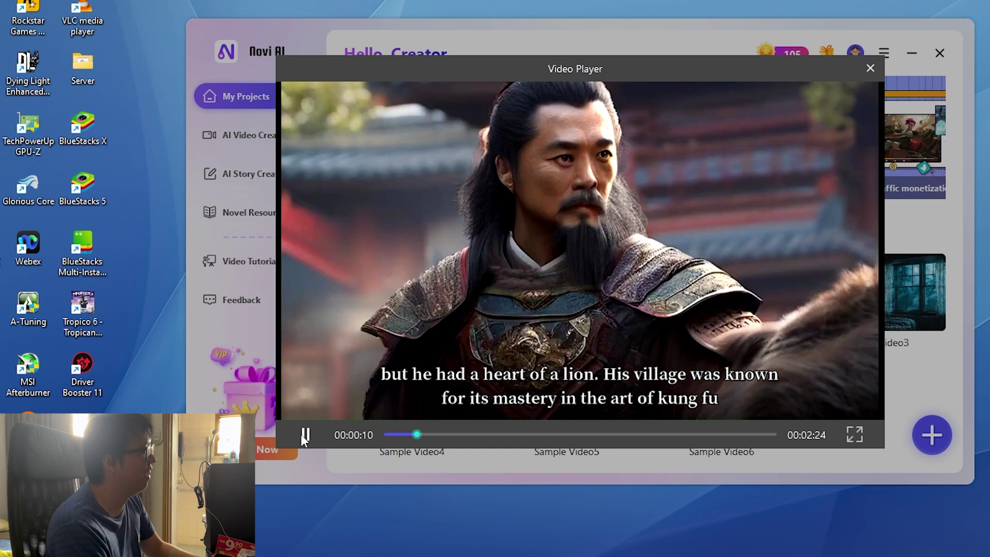
click(305, 435)
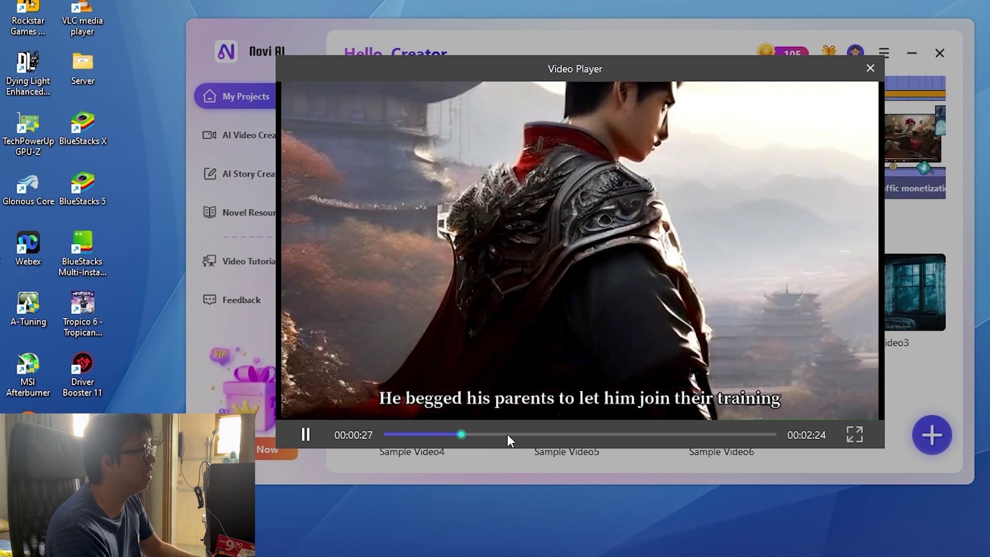
Skip ahead through 00:00:49, 00:01:11, 00:01:27, 00:01:44 and 00:02:02.
click(518, 435)
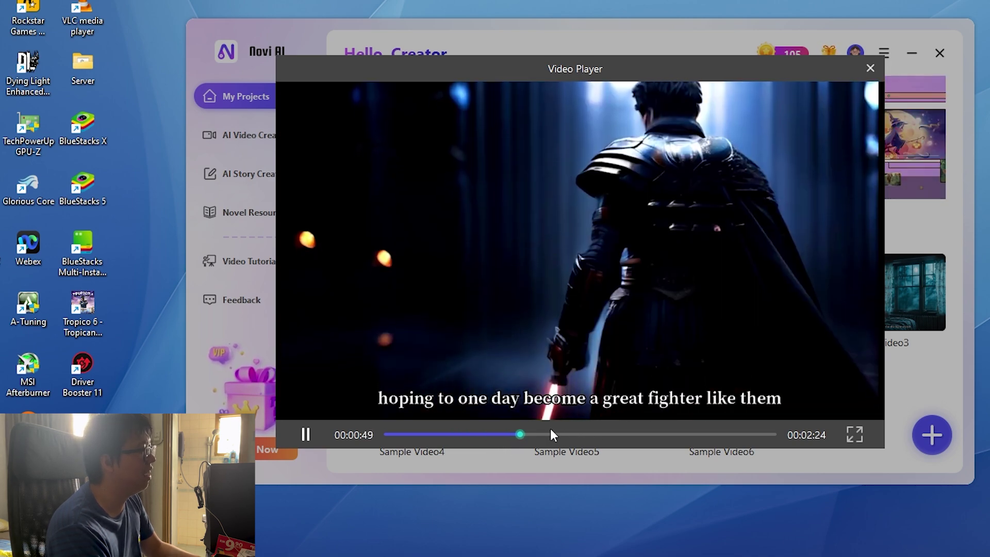
click(581, 435)
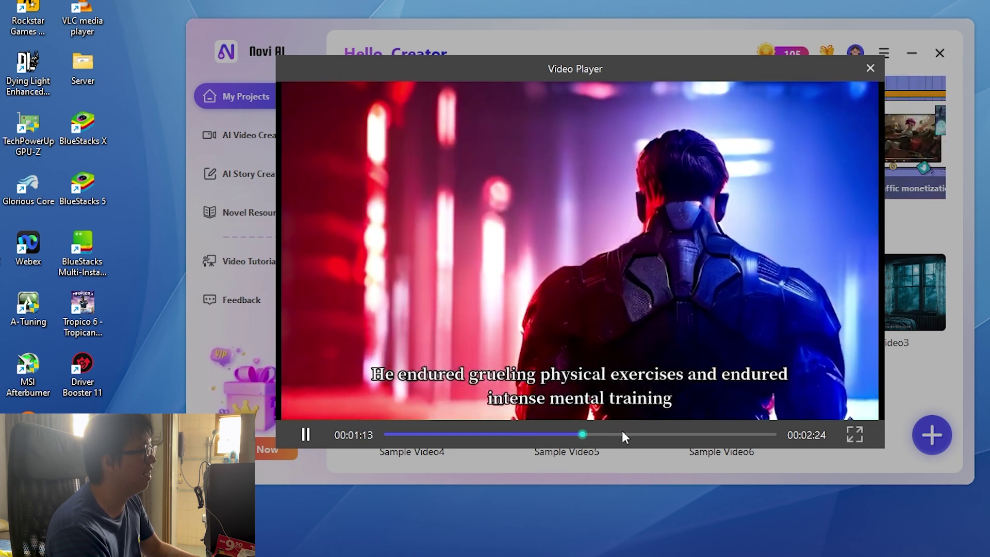
click(622, 435)
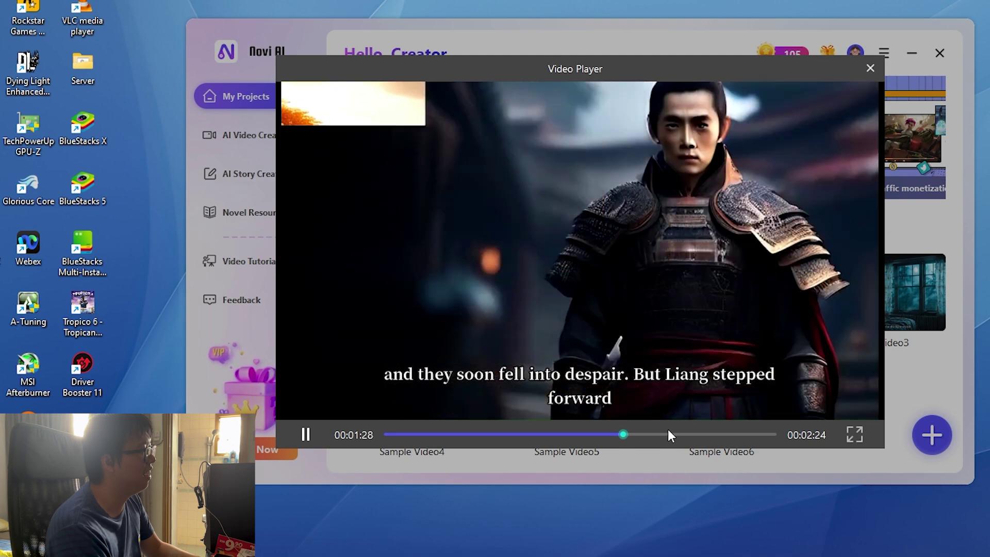
click(667, 435)
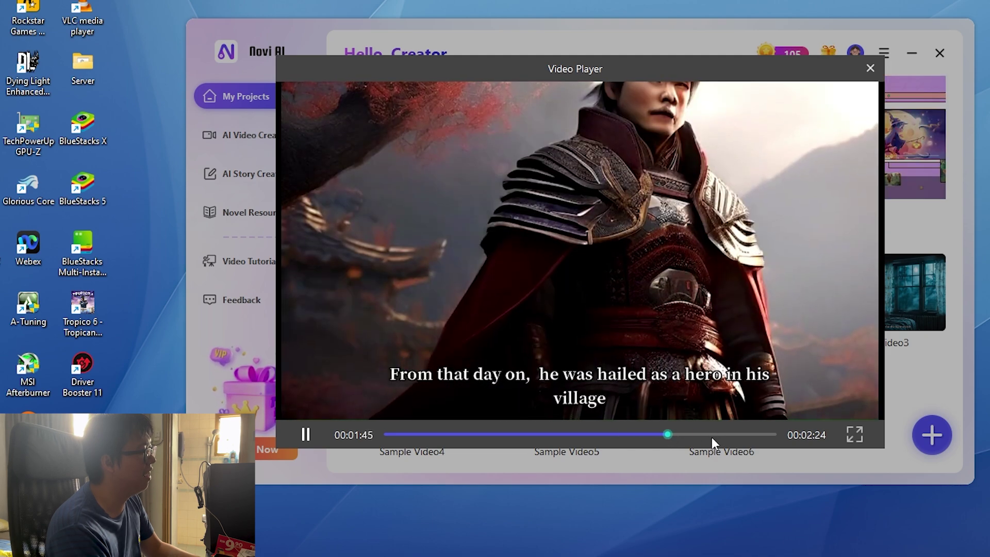
click(716, 435)
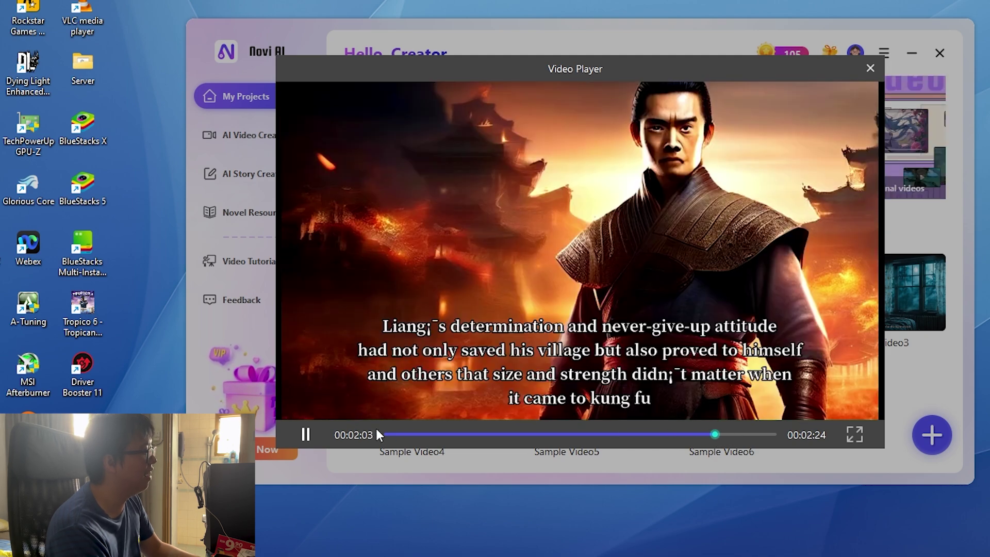
Pause at 00:02:04, then jump to 00:02:12, 00:02:14 and 00:02:20.
click(309, 435)
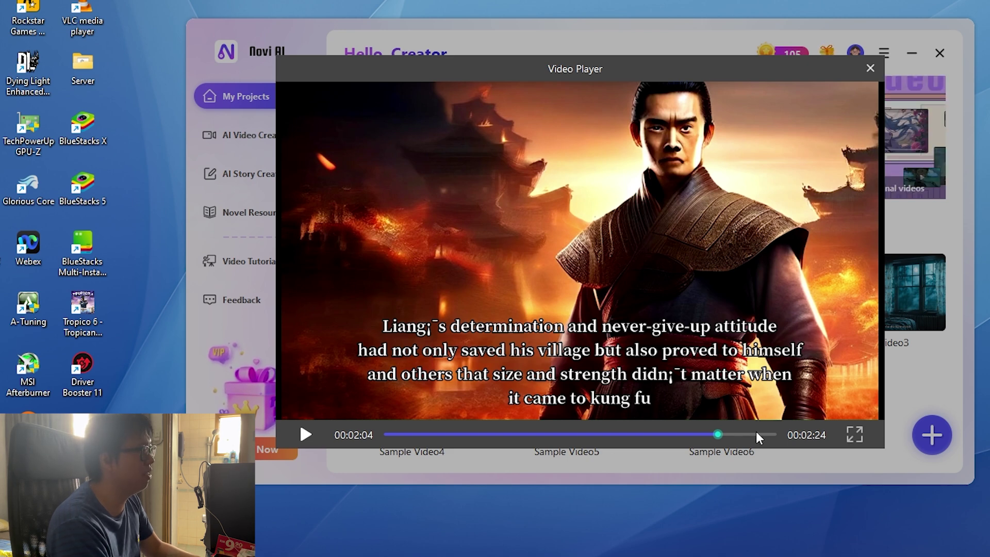
click(741, 435)
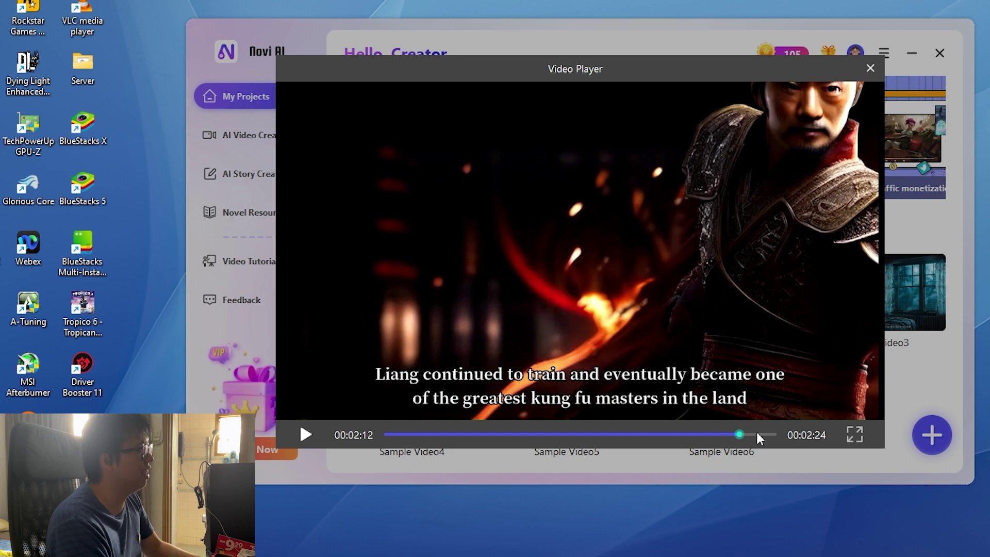
click(750, 433)
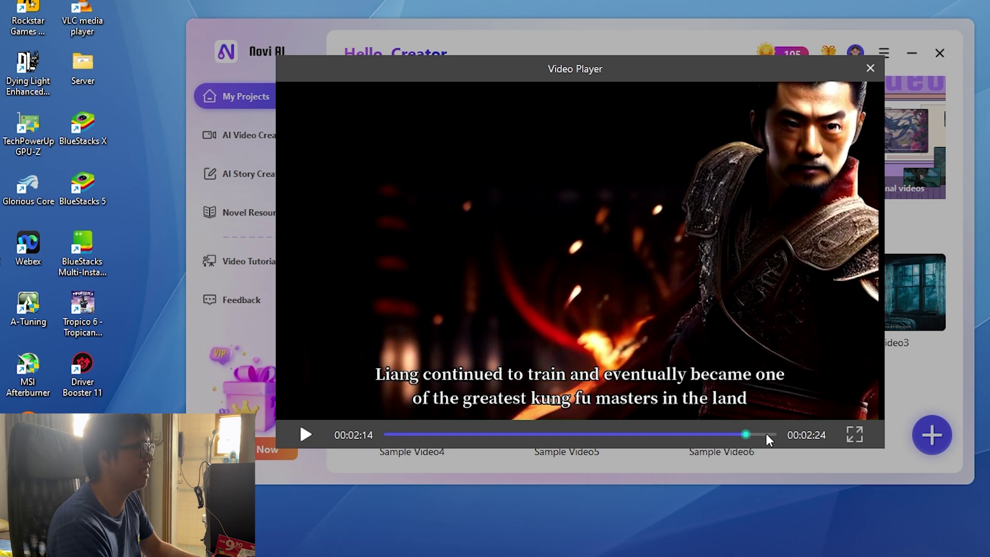
click(767, 435)
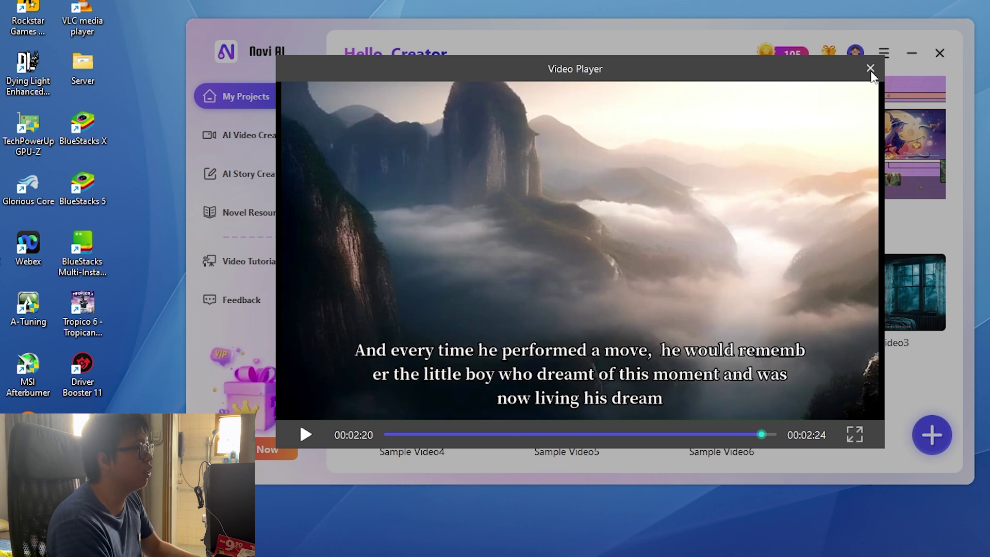
Close the Kung fu video player window.
click(871, 70)
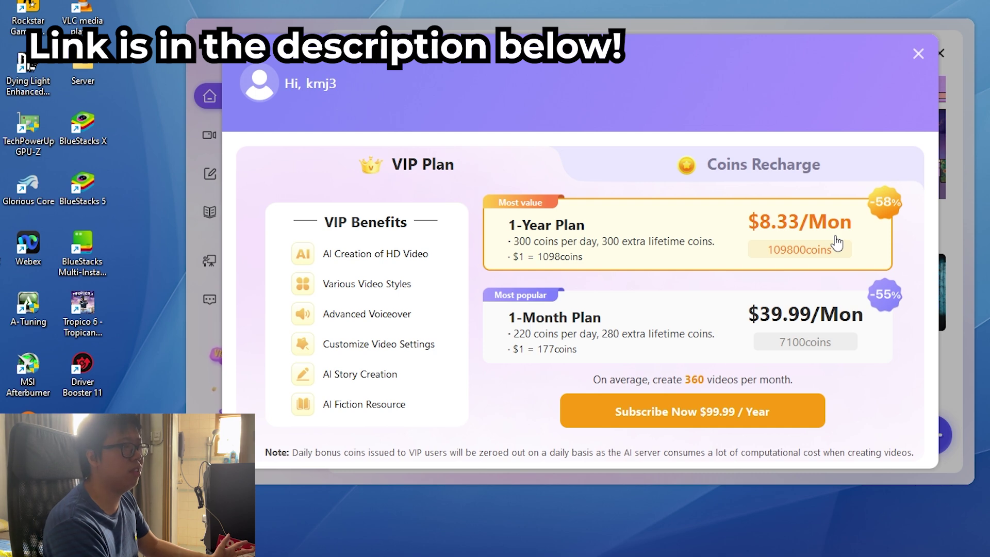
Close the VIP Plan purchase window.
click(920, 55)
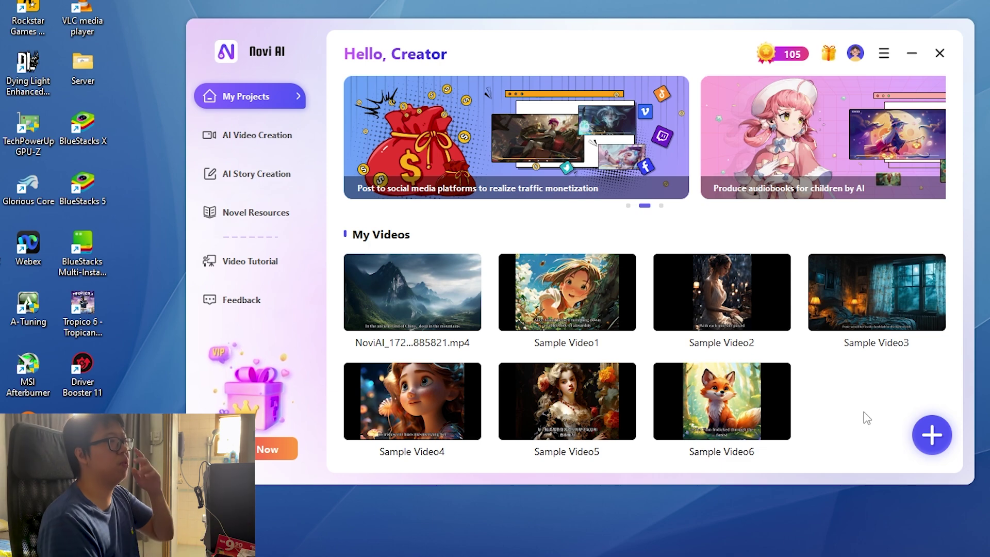